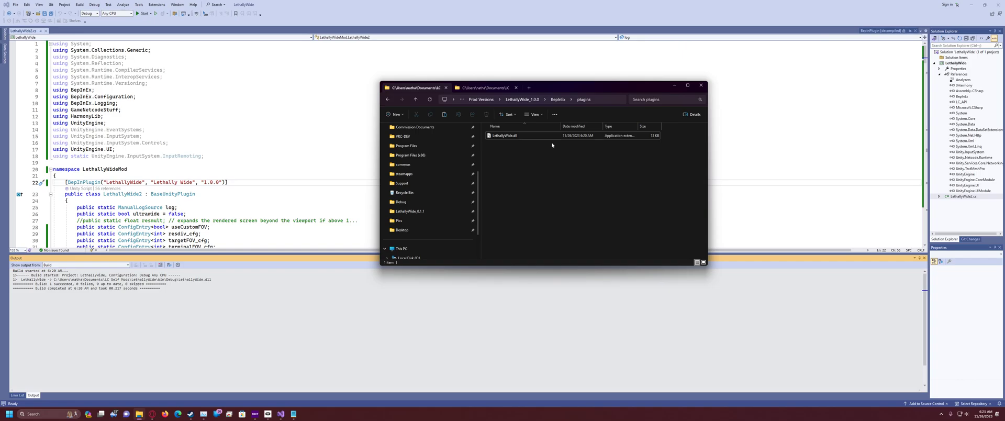
{"action": "left_click", "coordinate": [492, 91]}
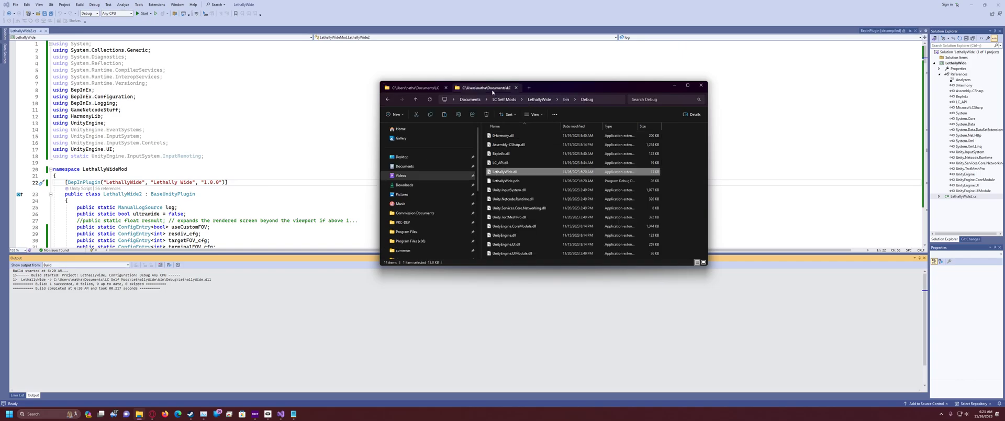
{"action": "left_click", "coordinate": [442, 89]}
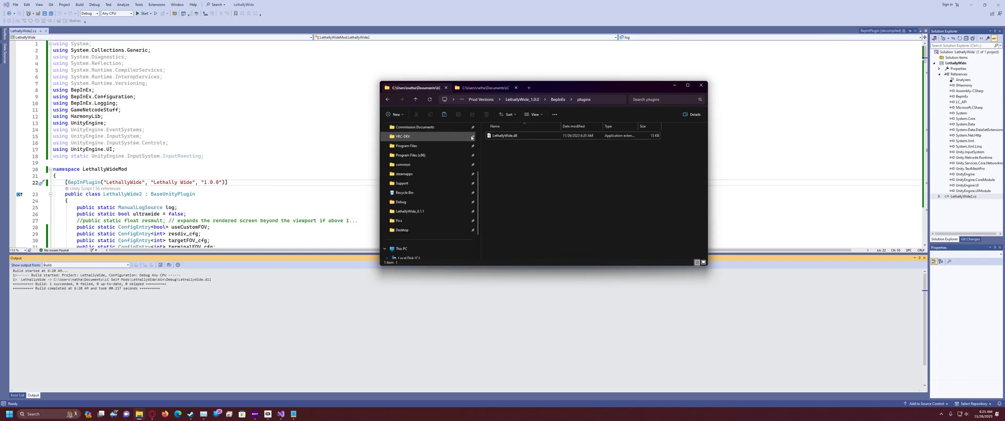
{"action": "left_click", "coordinate": [482, 93]}
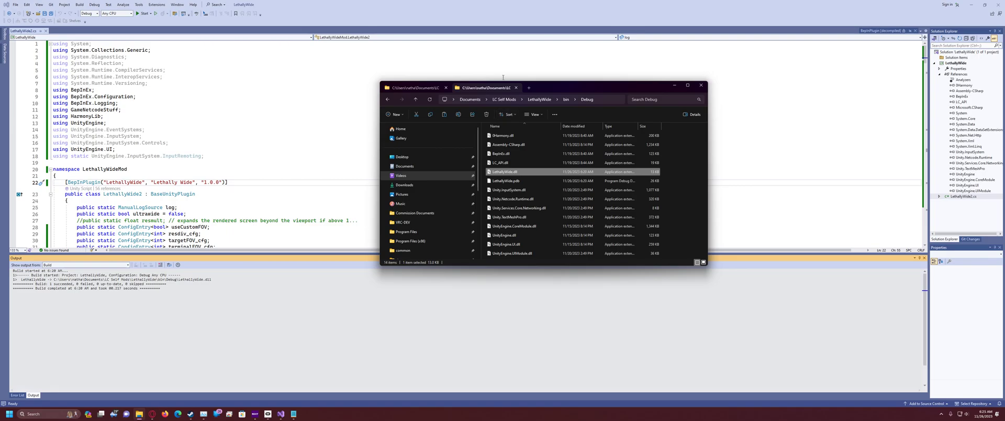
{"action": "left_click", "coordinate": [137, 413]}
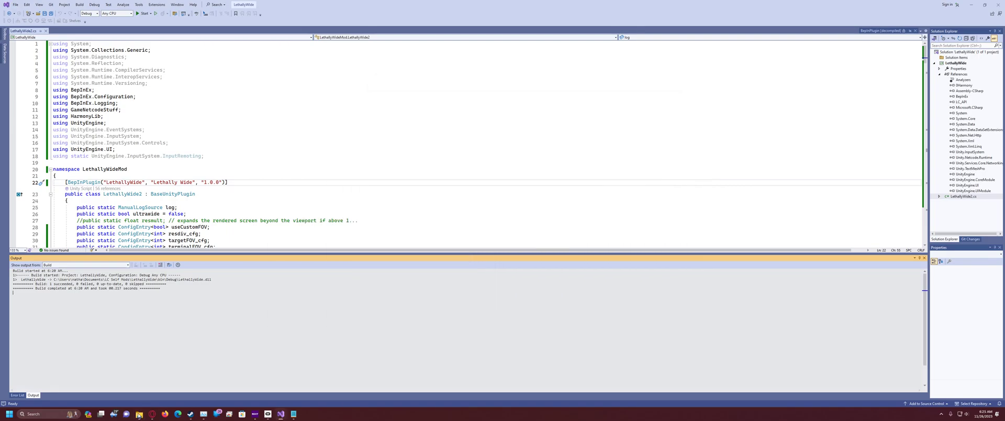
{"action": "left_click", "coordinate": [136, 413]}
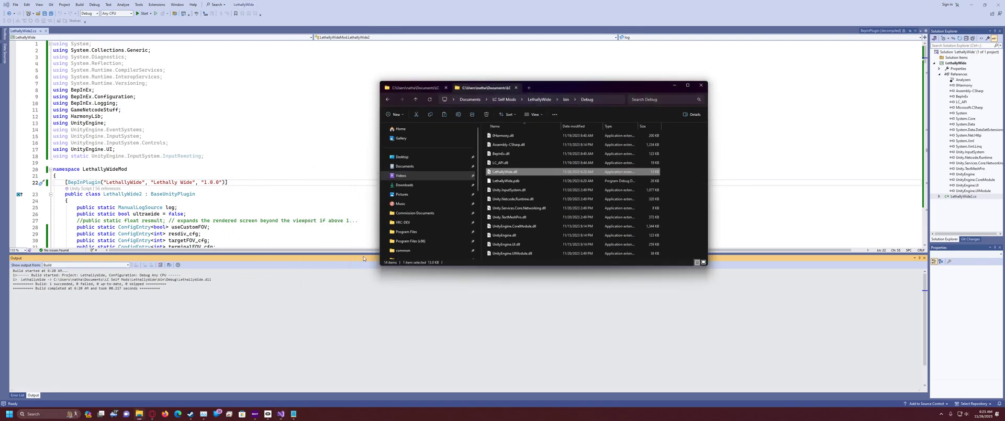
- Copy the BepInEx folder, doorstop_config.ini and winhttp.dll from the BepInExPack folder of BepInEx-BepInExPack-5.4.2100.zip in Downloads
{"action": "left_click", "coordinate": [425, 185]}
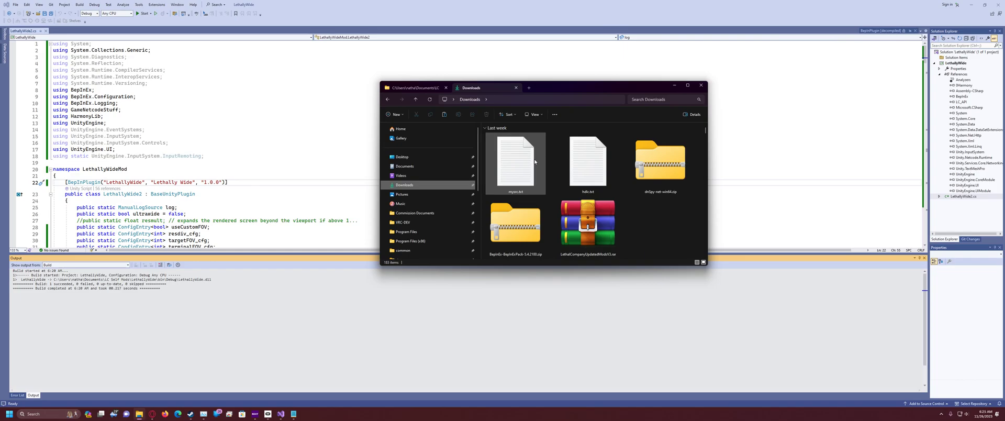
{"action": "left_click", "coordinate": [521, 218]}
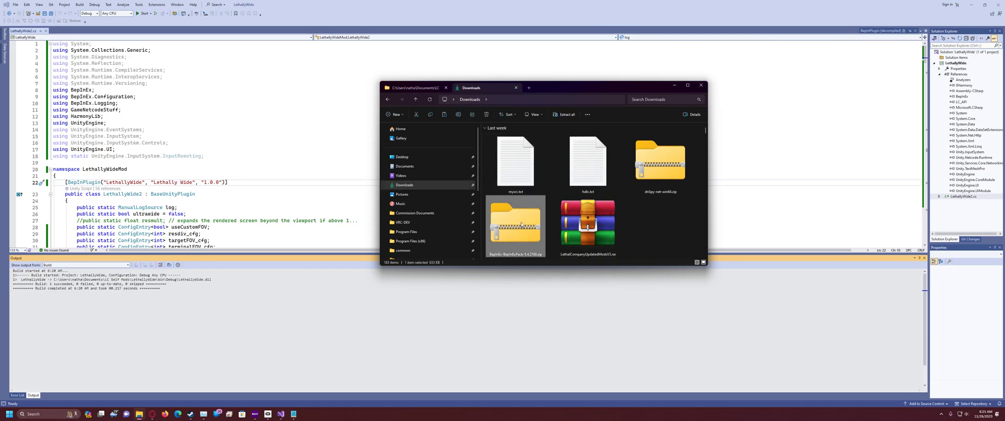
{"action": "double_click", "coordinate": [521, 224]}
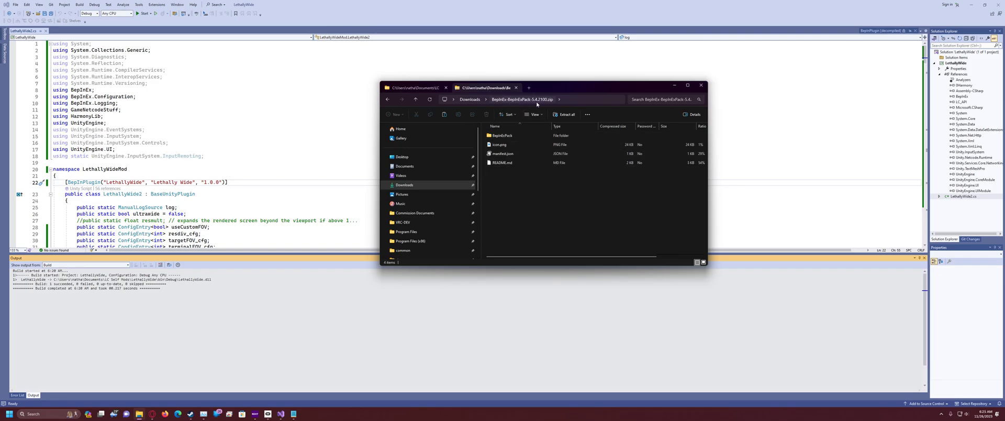
{"action": "double_click", "coordinate": [508, 138]}
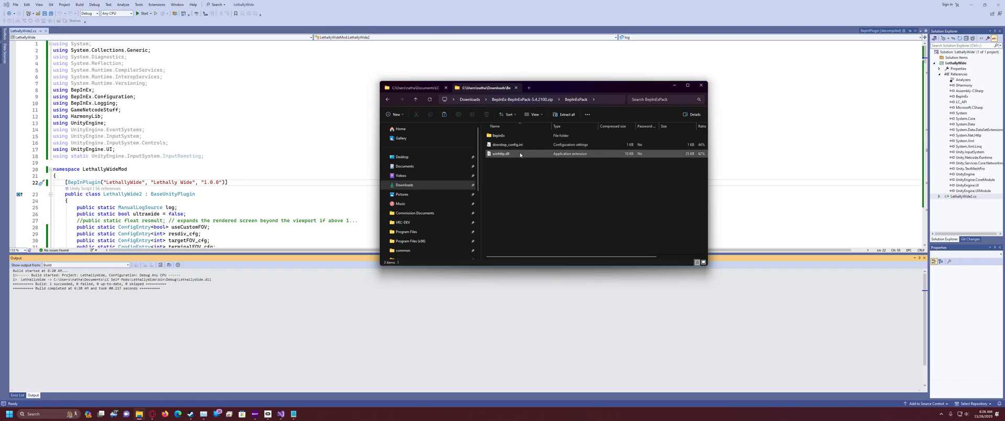
{"action": "left_click_drag", "start_coordinate": [500, 176], "coordinate": [523, 127]}
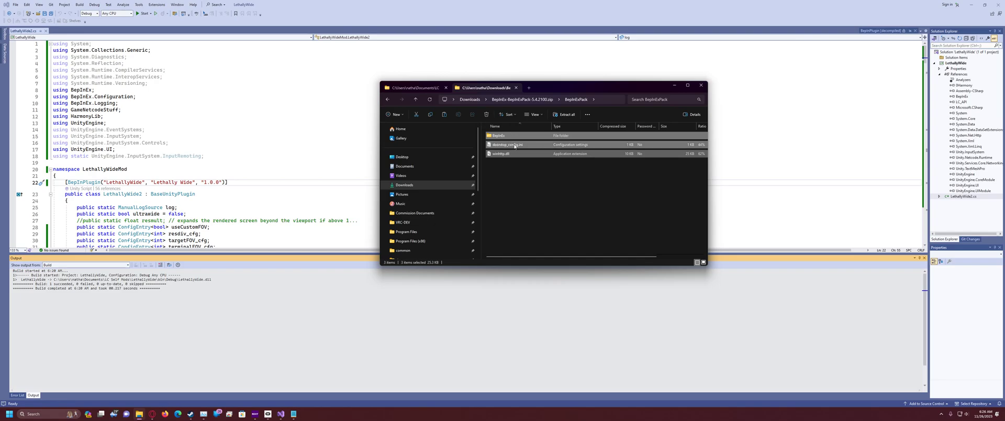
{"action": "left_click_drag", "start_coordinate": [522, 181], "coordinate": [492, 129]}
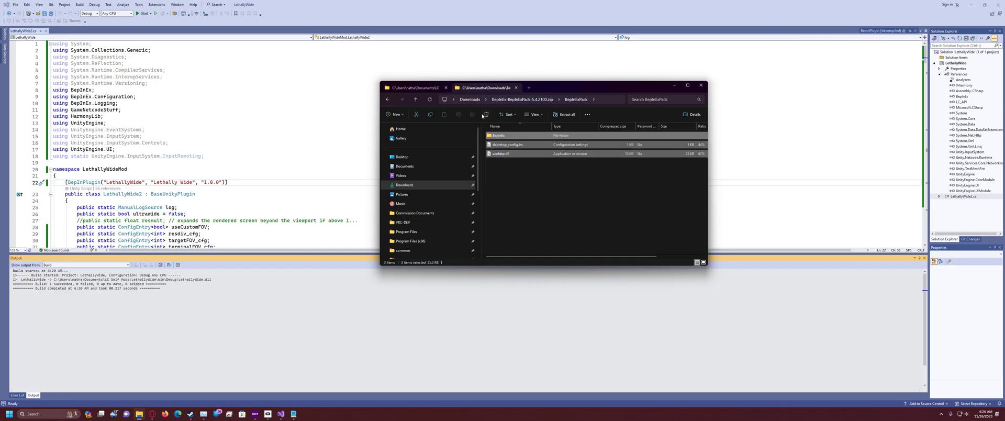
- Paste the copied BepInExPack files into the Lethal Company game folder under Steam's steamapps\common
{"action": "left_click", "coordinate": [419, 88]}
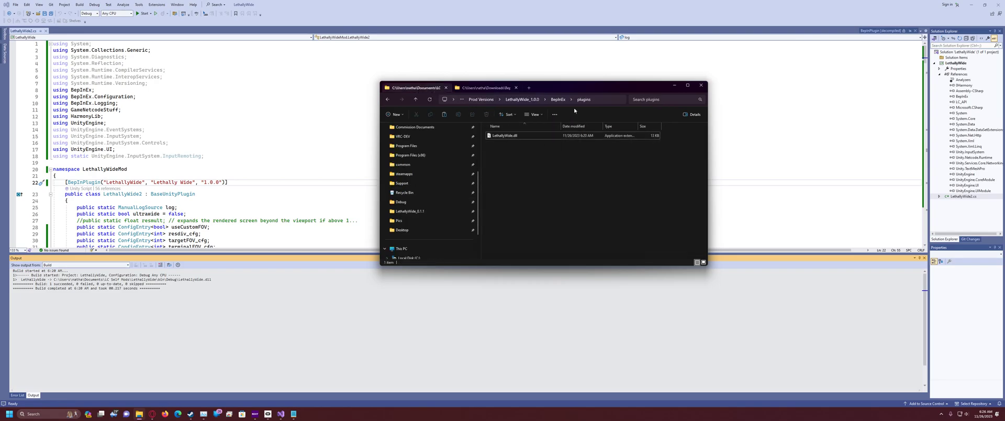
{"action": "scroll", "coordinate": [451, 198], "scroll_direction": "up", "scroll_amount": 3}
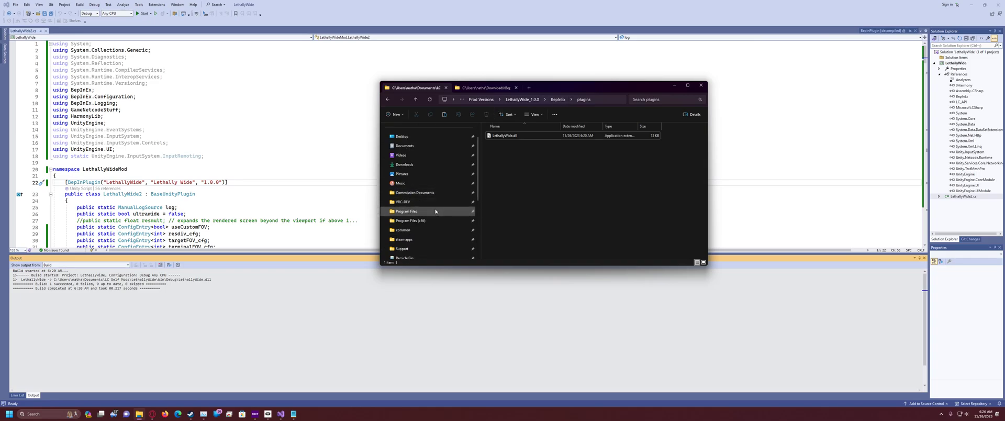
{"action": "left_click", "coordinate": [422, 221]}
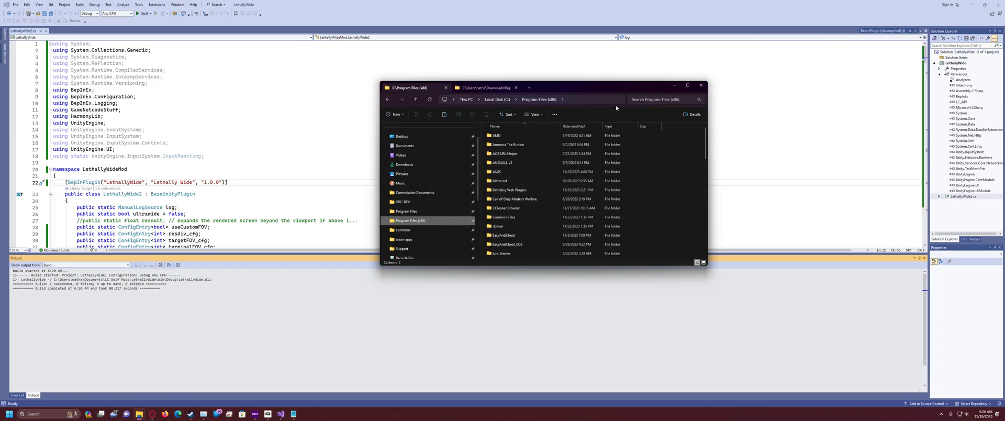
{"action": "left_click_drag", "start_coordinate": [709, 83], "coordinate": [875, 44]}
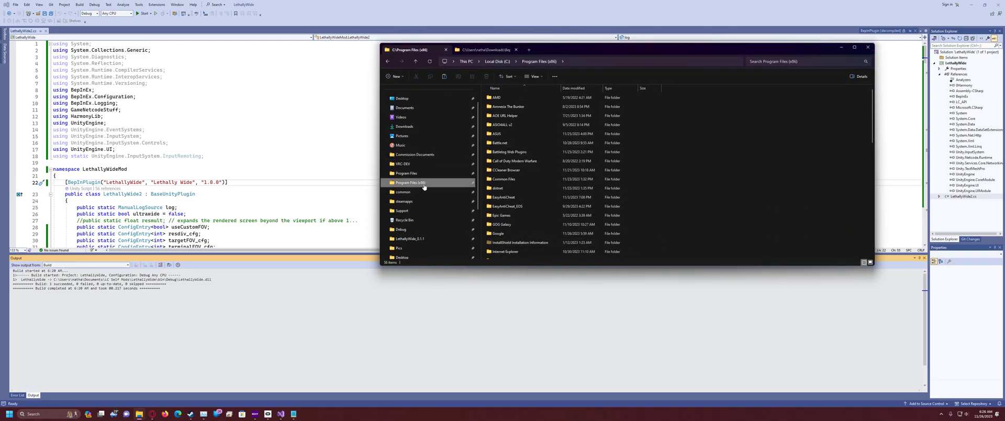
{"action": "left_click", "coordinate": [404, 192]}
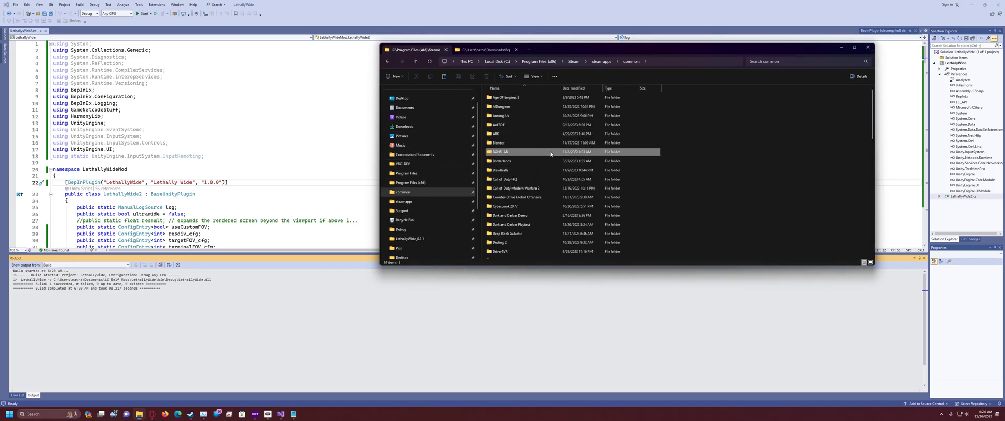
{"action": "type", "text": "lethal"}
{"action": "double_click", "coordinate": [507, 97]}
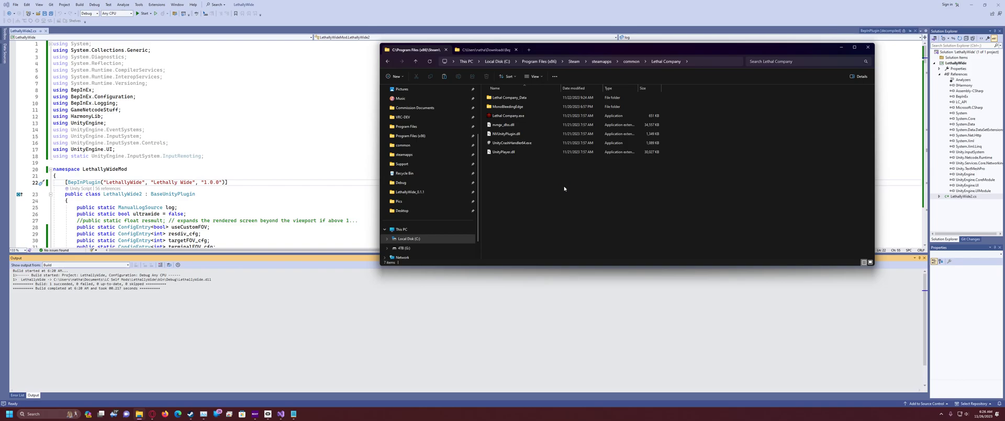
{"action": "key", "text": "ctrl+v"}
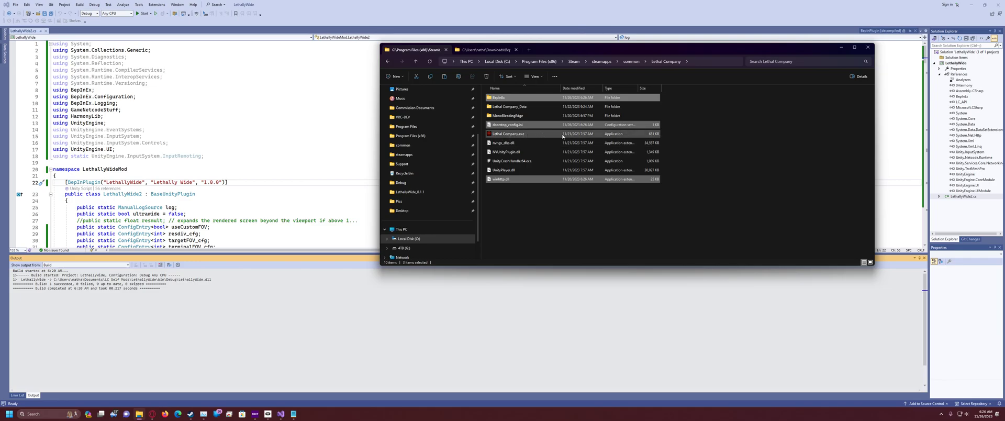
{"action": "left_click", "coordinate": [690, 156]}
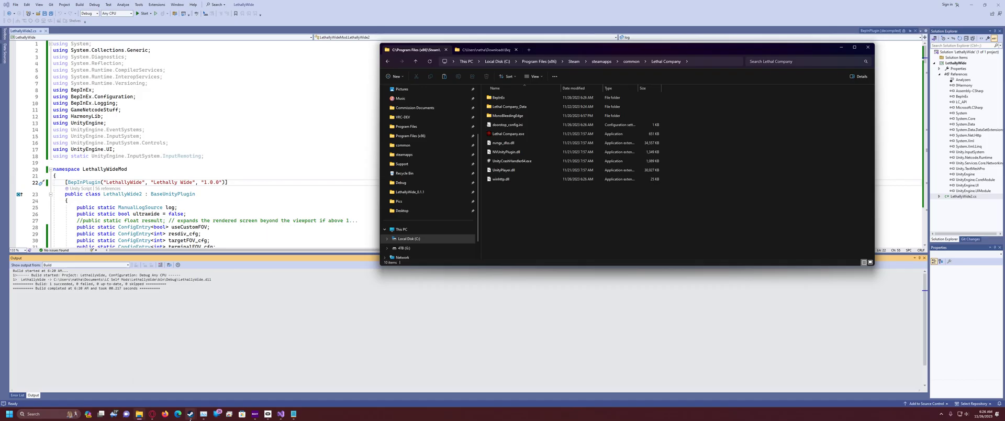
- Launch Lethal Company once from the Steam library, then return to the game folder
{"action": "mouse_move", "coordinate": [190, 413]}
{"action": "left_click", "coordinate": [178, 390]}
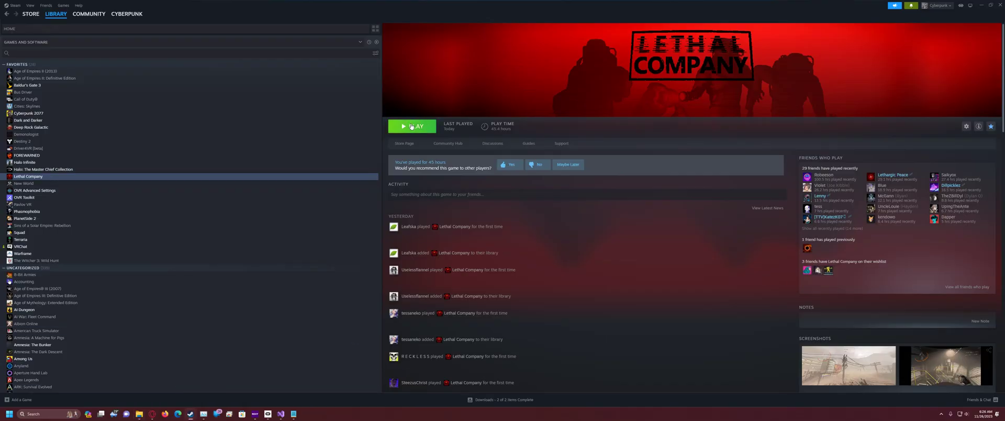
{"action": "left_click", "coordinate": [410, 125]}
{"action": "left_click", "coordinate": [984, 4]}
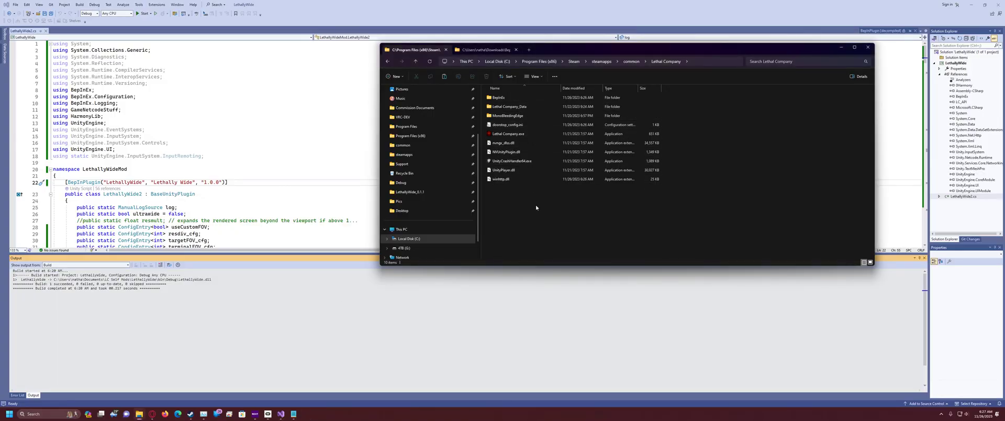
- Check the contents of the game's BepInEx folder and open its plugins folder
{"action": "double_click", "coordinate": [499, 98]}
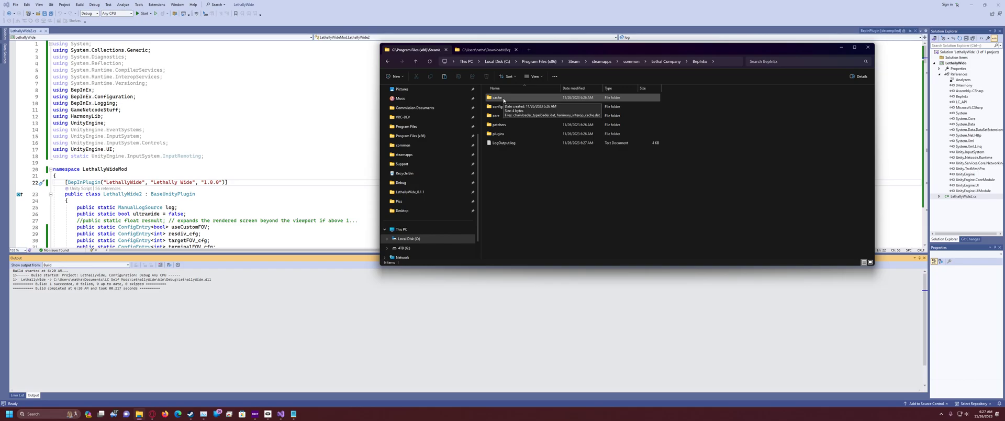
{"action": "left_click", "coordinate": [669, 62]}
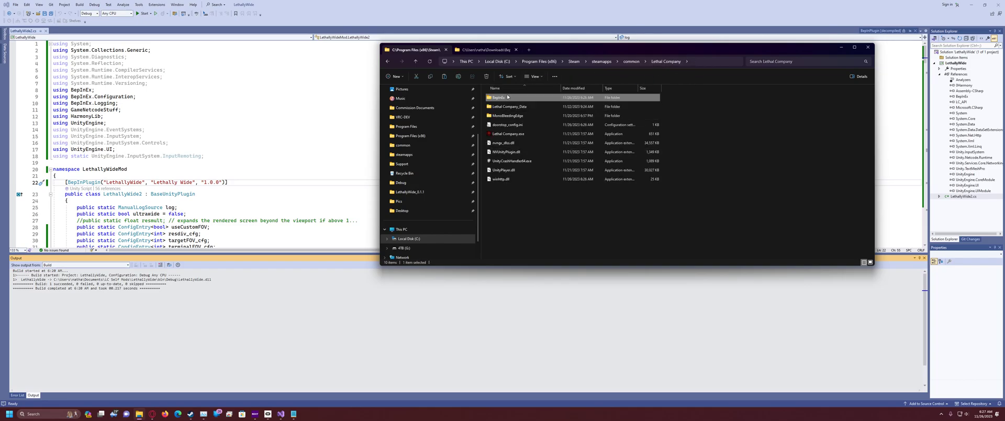
{"action": "double_click", "coordinate": [508, 97]}
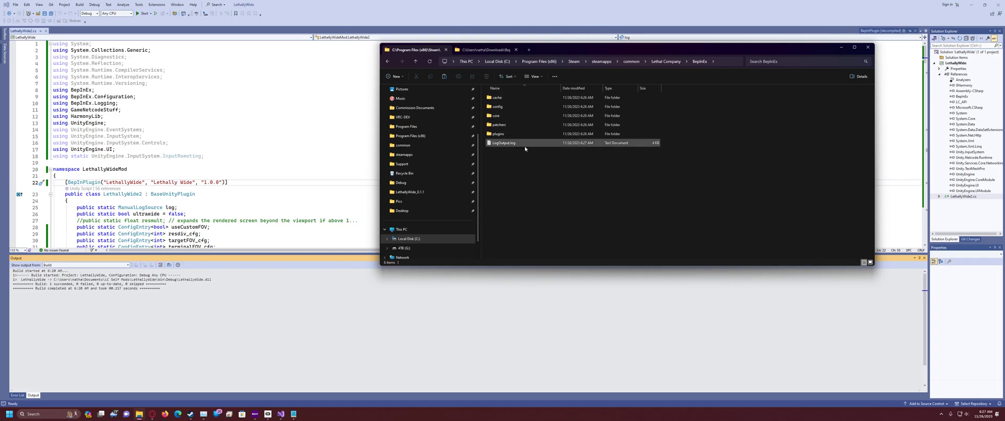
{"action": "double_click", "coordinate": [500, 134]}
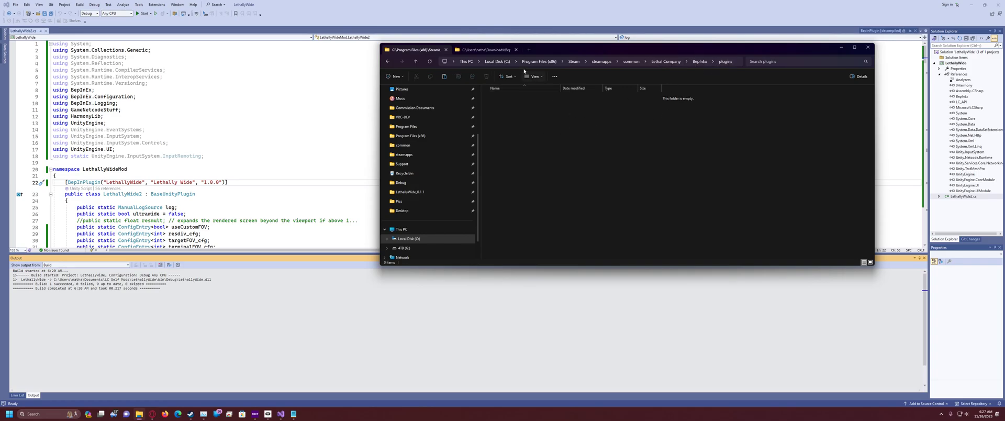
{"action": "left_click", "coordinate": [481, 50]}
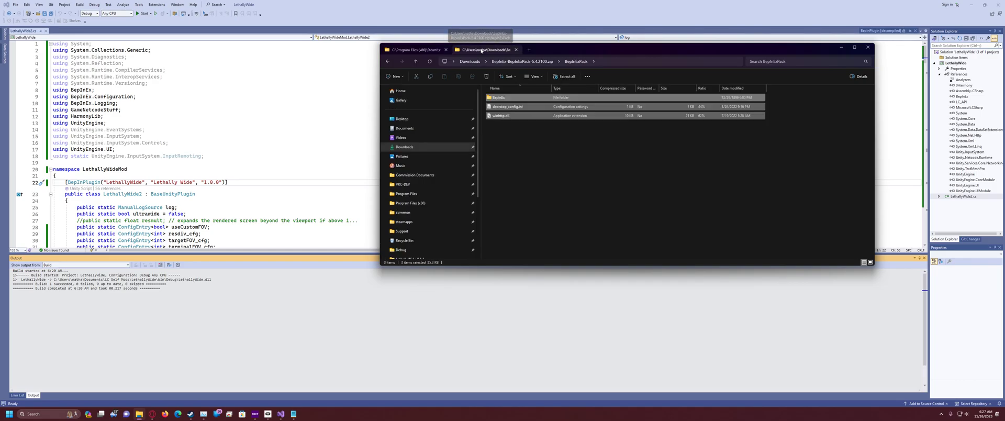
{"action": "left_click", "coordinate": [437, 51]}
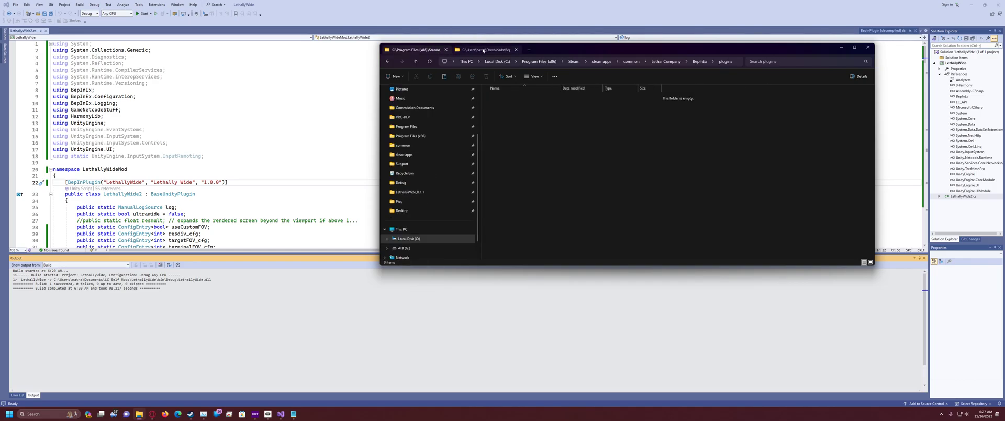
- Browse to the LethallyWide_1.0.0 folder inside Prod Versions under Documents\LC Self Mods
{"action": "left_click", "coordinate": [482, 50]}
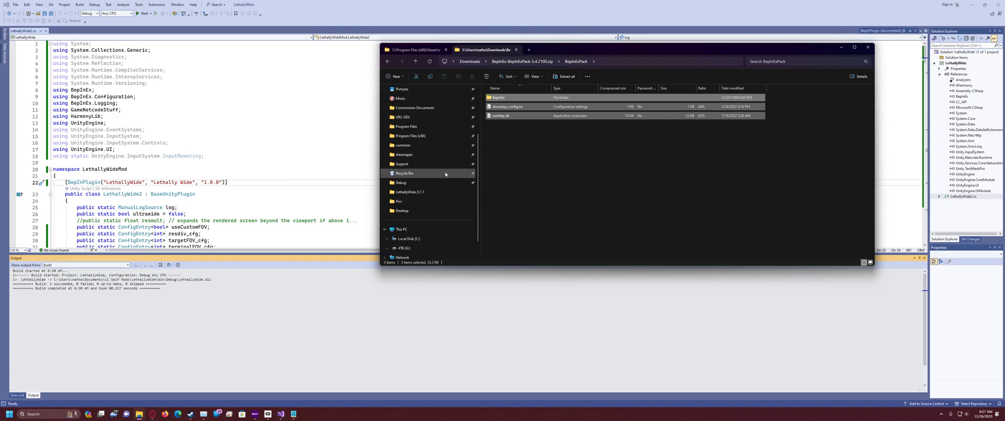
{"action": "scroll", "coordinate": [446, 173], "scroll_direction": "down", "scroll_amount": 1}
{"action": "left_click", "coordinate": [419, 173]}
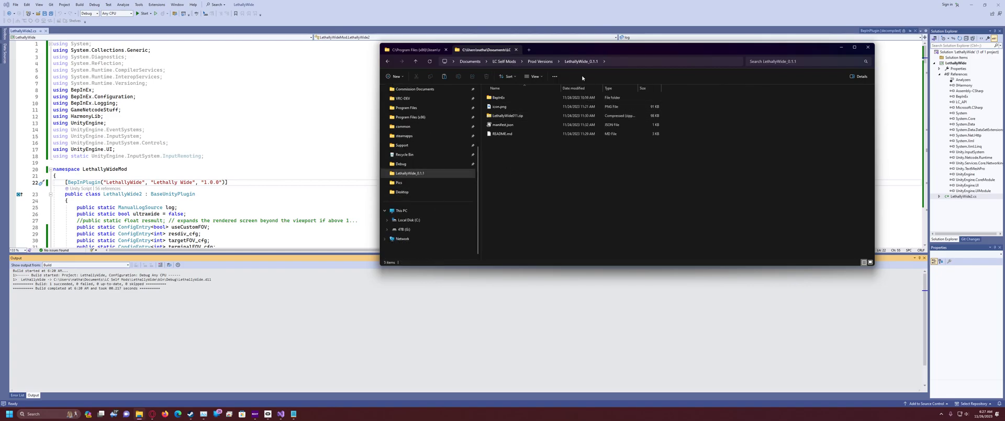
{"action": "left_click", "coordinate": [540, 61]}
{"action": "double_click", "coordinate": [509, 107]}
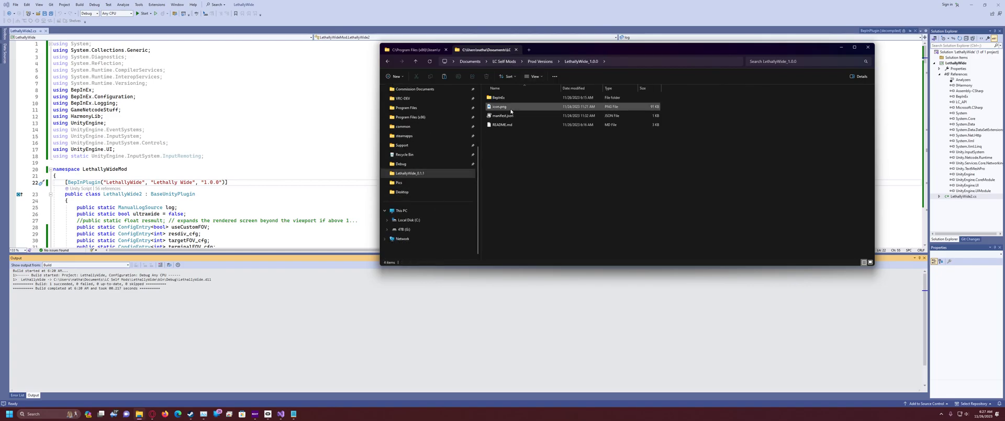
{"action": "key", "text": "alt+Left"}
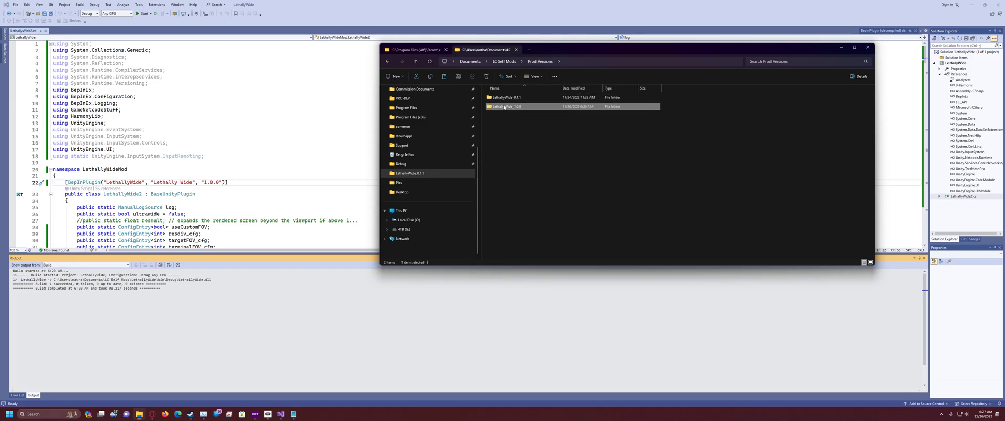
{"action": "double_click", "coordinate": [504, 108]}
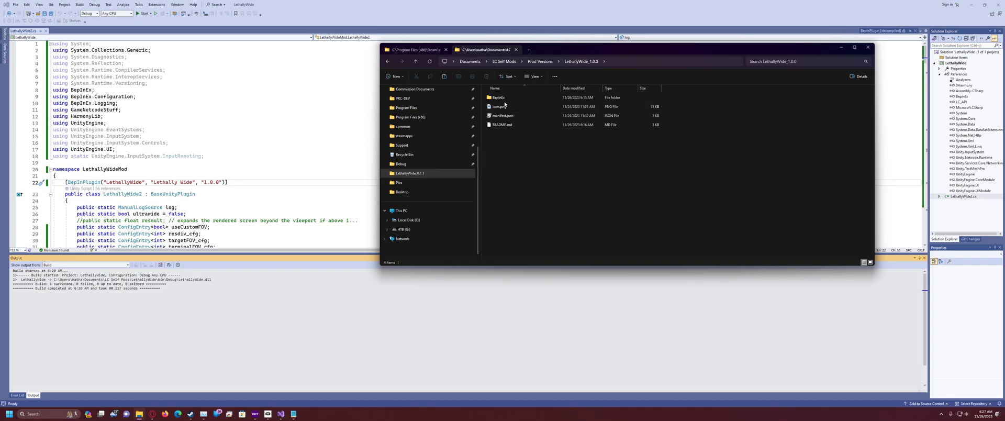
{"action": "left_click_drag", "start_coordinate": [533, 160], "coordinate": [528, 142]}
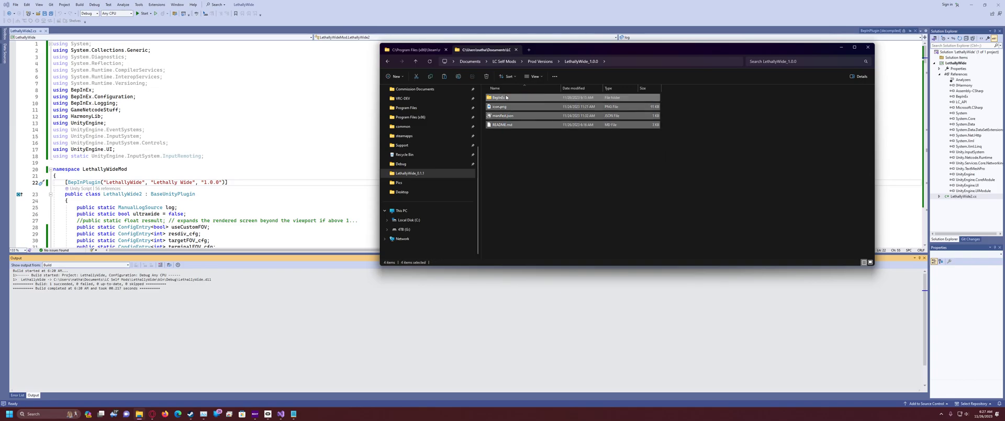
{"action": "left_click", "coordinate": [511, 139]}
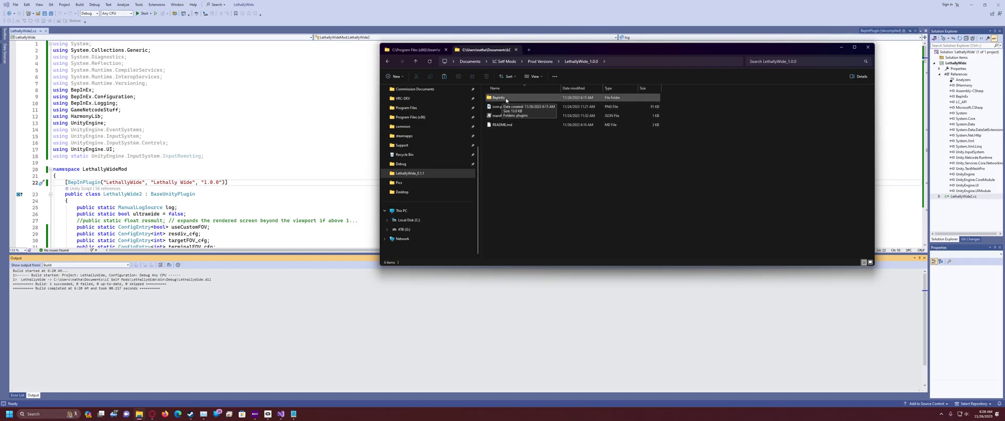
- Copy LethallyWide.dll from the mod's BepInEx\plugins folder into the Lethal Company game's BepInEx\plugins folder
{"action": "double_click", "coordinate": [498, 97]}
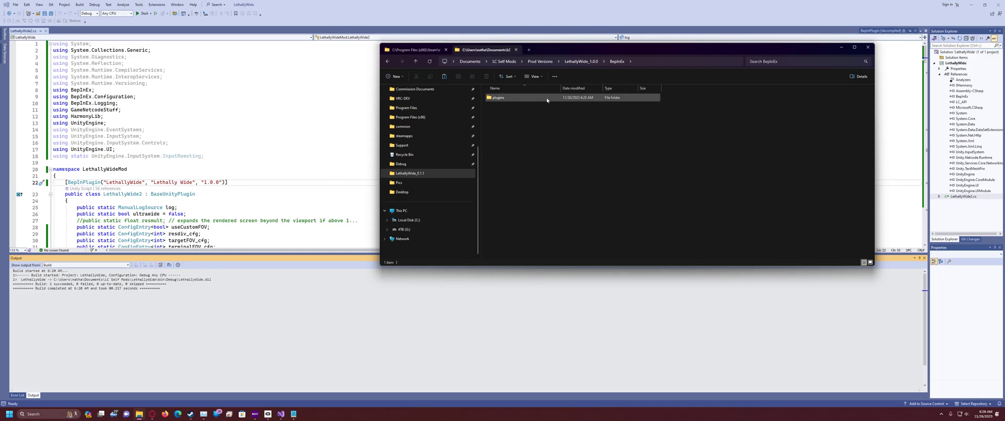
{"action": "double_click", "coordinate": [500, 98]}
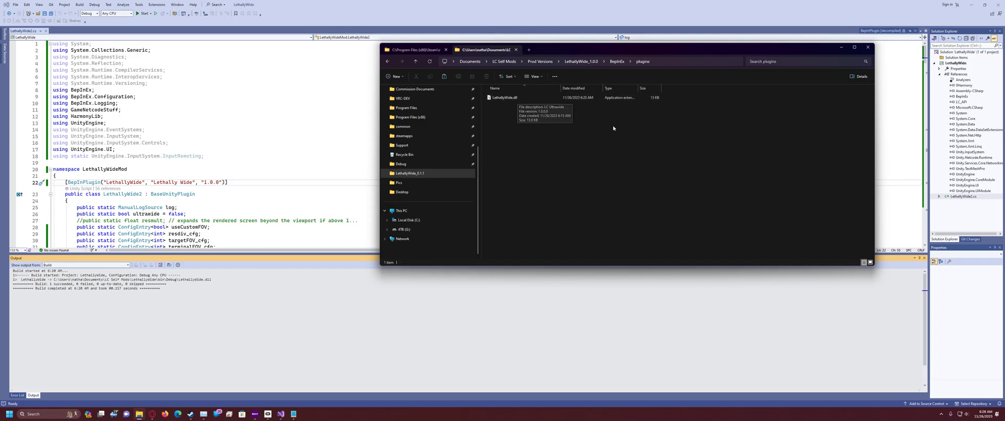
{"action": "left_click", "coordinate": [516, 97]}
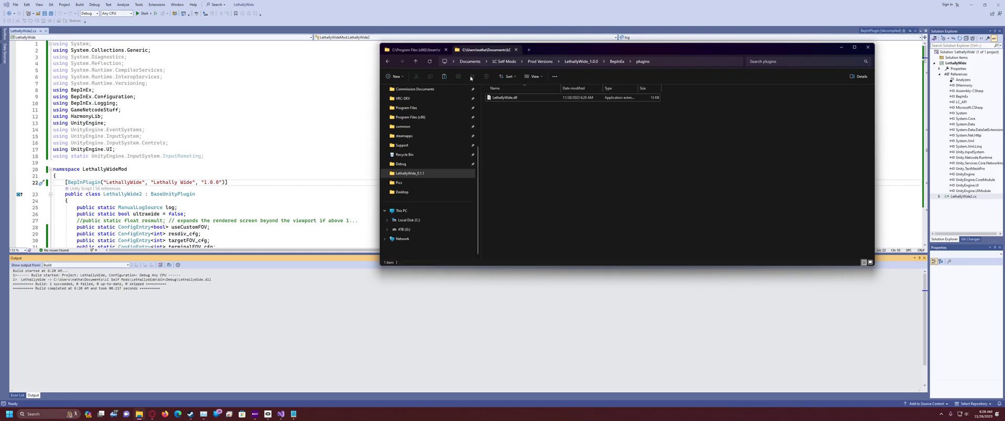
{"action": "left_click", "coordinate": [424, 50]}
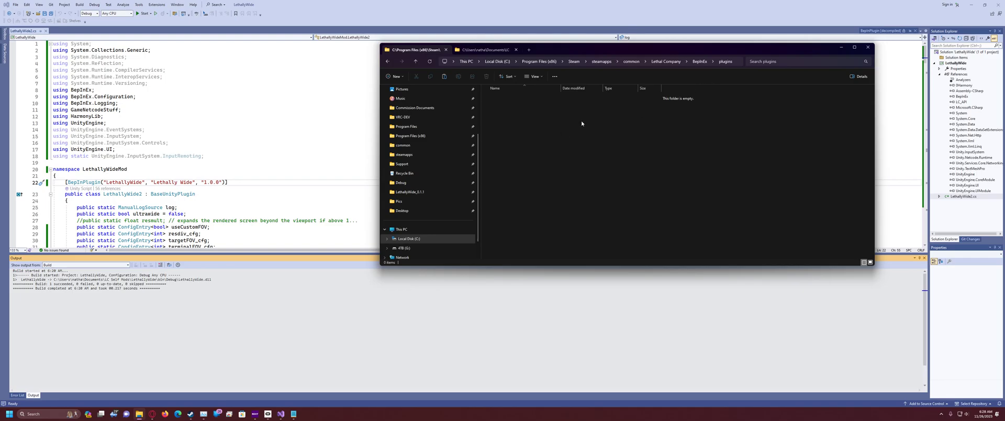
{"action": "key", "text": "ctrl+v"}
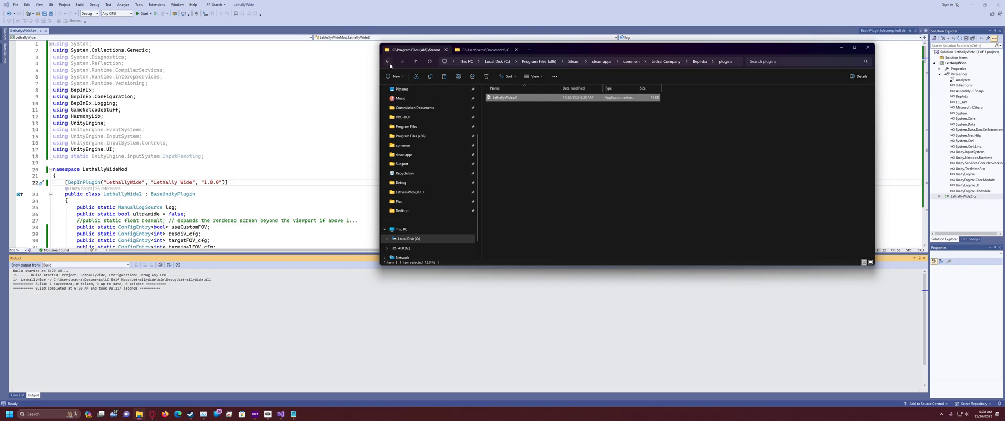
- Launch Lethal Company from the Steam library, check the BepInEx console for the mod loading, and quit the game
{"action": "left_click", "coordinate": [191, 418]}
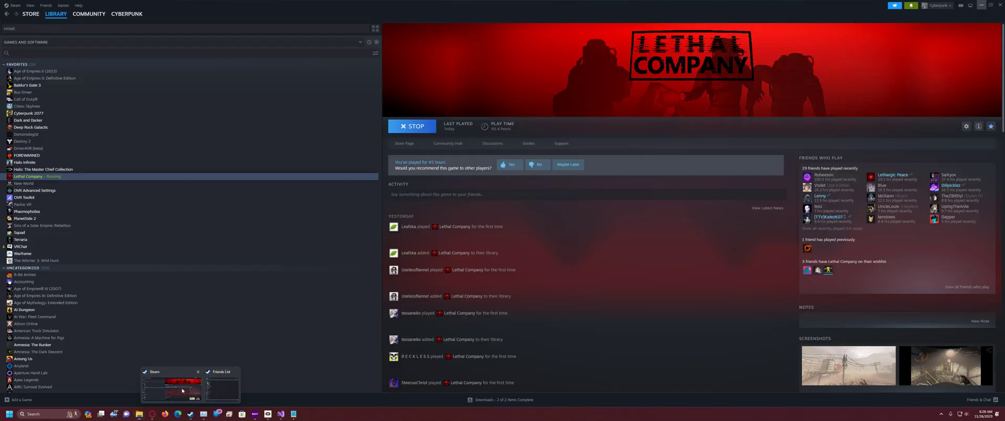
{"action": "left_click", "coordinate": [406, 127]}
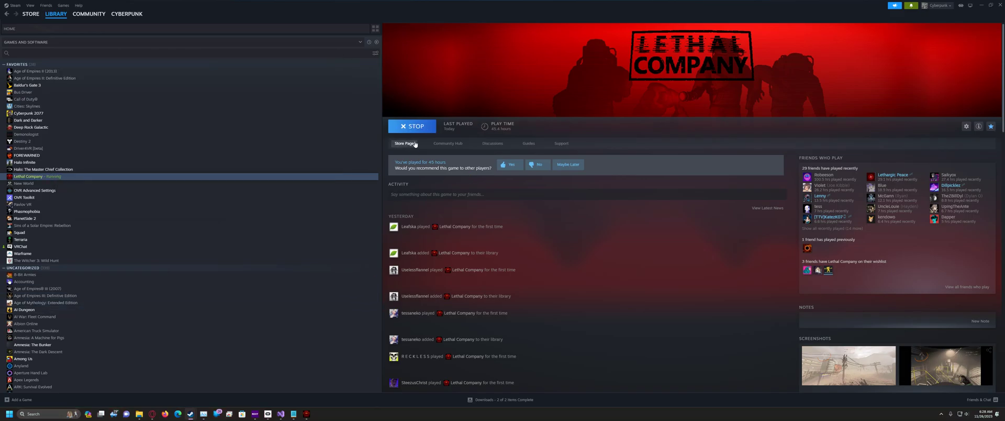
{"action": "mouse_move", "coordinate": [306, 414]}
{"action": "left_click", "coordinate": [272, 377]}
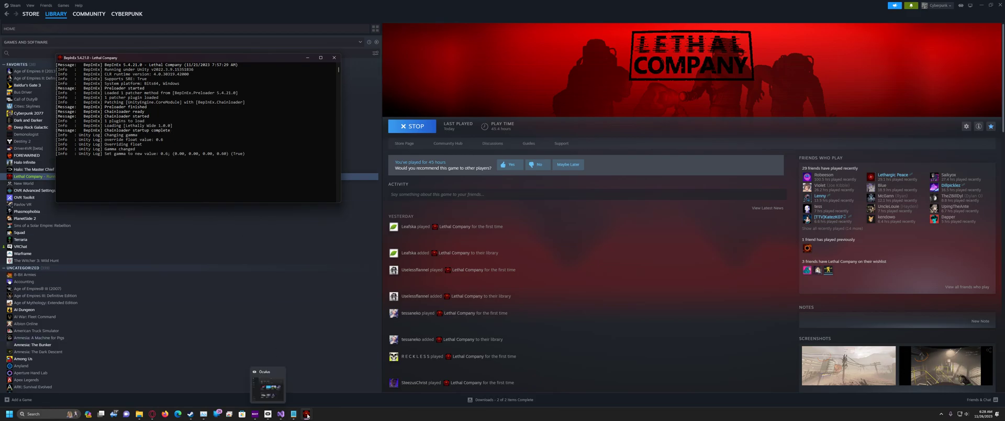
{"action": "left_click", "coordinate": [335, 394]}
{"action": "left_click", "coordinate": [267, 208]}
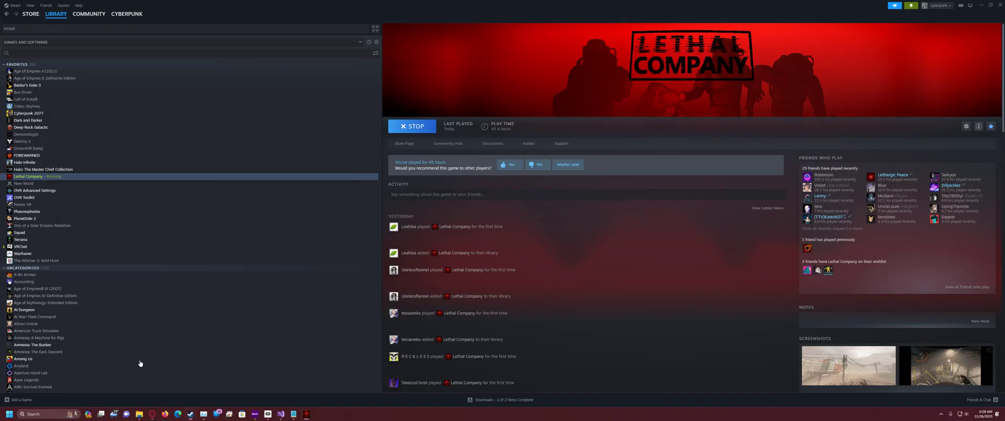
{"action": "mouse_move", "coordinate": [139, 414]}
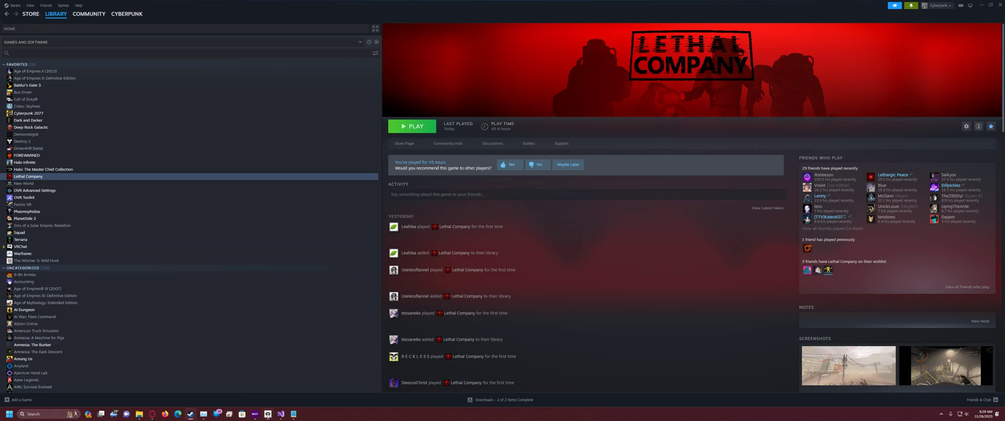
{"action": "mouse_move", "coordinate": [294, 413]}
{"action": "mouse_move", "coordinate": [280, 400]}
- Return to the game's BepInEx folder in File Explorer and close the tab showing the mod's source folder
{"action": "left_click", "coordinate": [139, 413]}
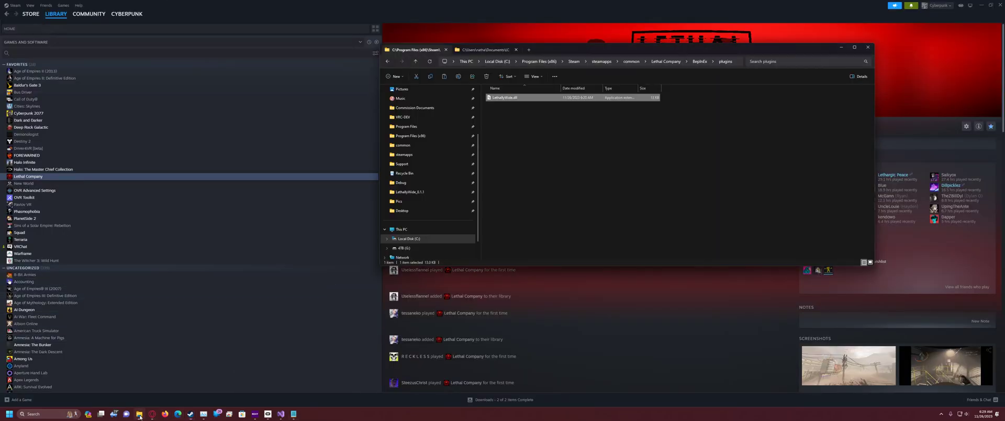
{"action": "left_click", "coordinate": [543, 148]}
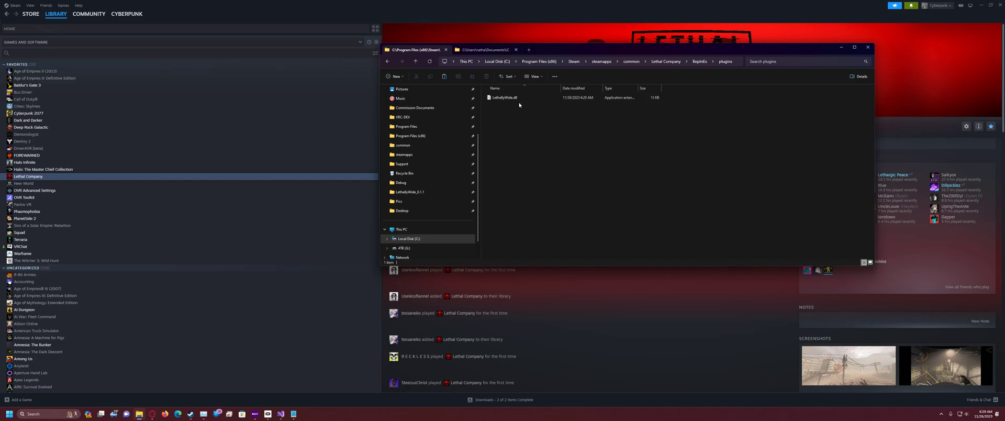
{"action": "left_click", "coordinate": [387, 62]}
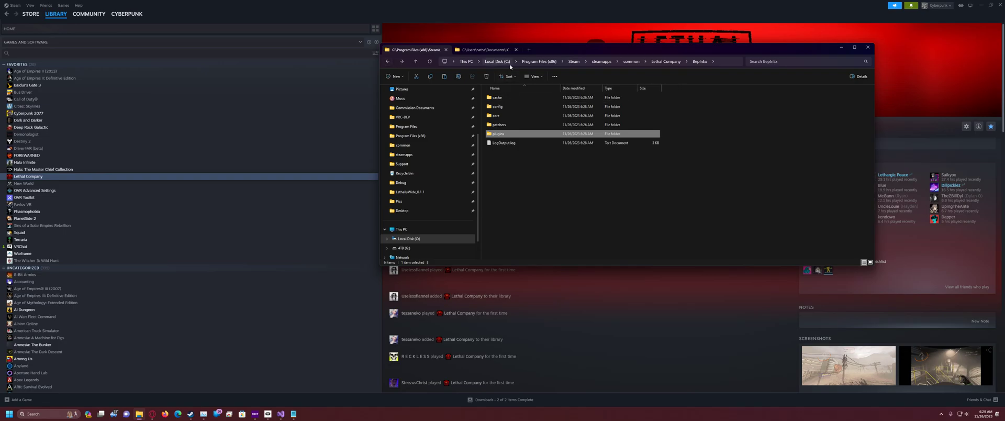
{"action": "left_click", "coordinate": [504, 49]}
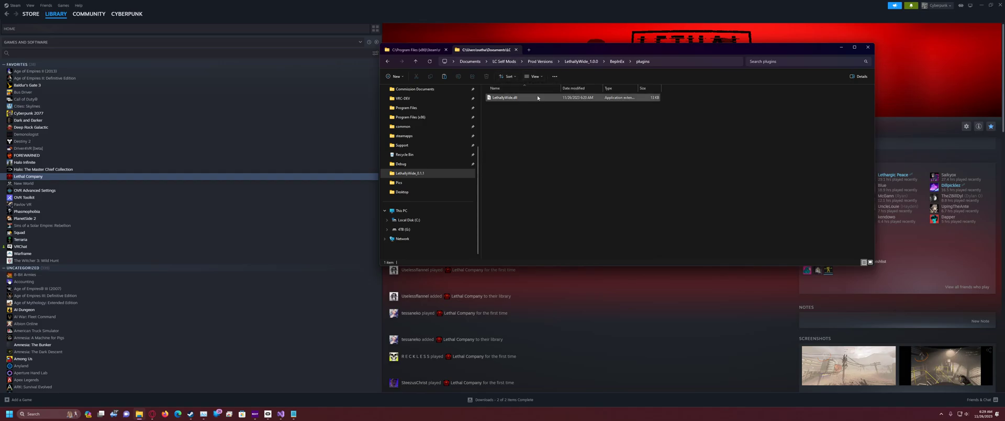
{"action": "left_click", "coordinate": [515, 50]}
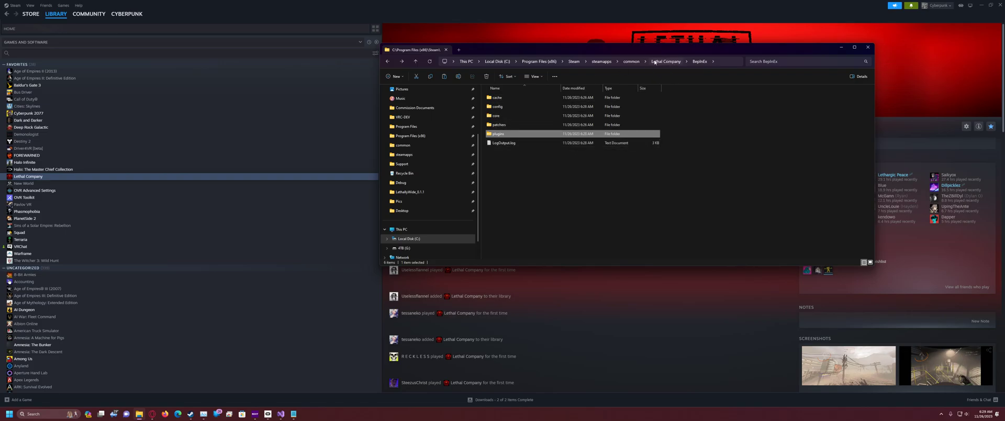
- Open LethallyWide.cfg from the game's BepInEx\config folder in Notepad, using that app just once
{"action": "left_click", "coordinate": [506, 99]}
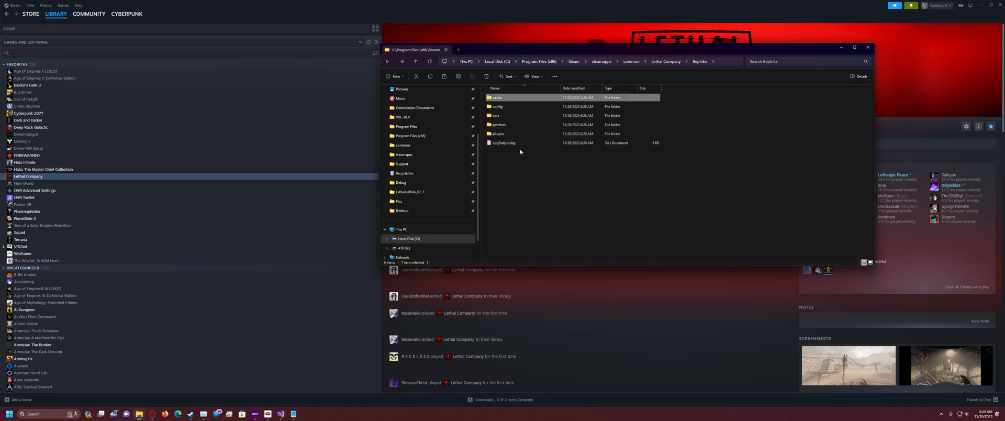
{"action": "scroll", "coordinate": [520, 149], "scroll_direction": "up", "scroll_amount": 3, "text": "ctrl"}
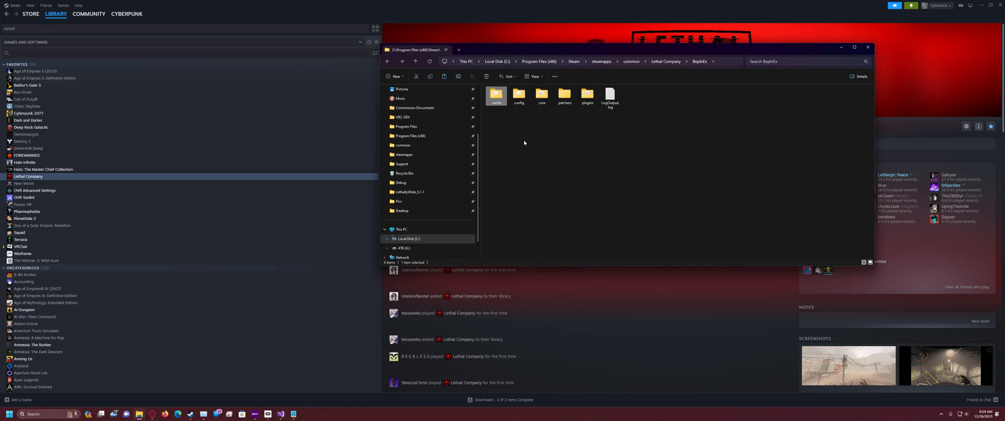
{"action": "scroll", "coordinate": [524, 142], "scroll_direction": "up", "scroll_amount": 1, "text": "ctrl"}
{"action": "double_click", "coordinate": [535, 102]}
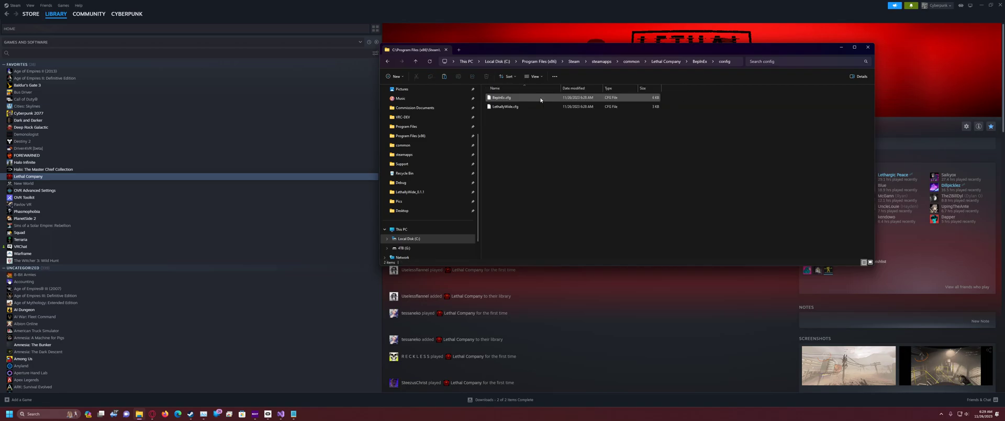
{"action": "left_click", "coordinate": [511, 108]}
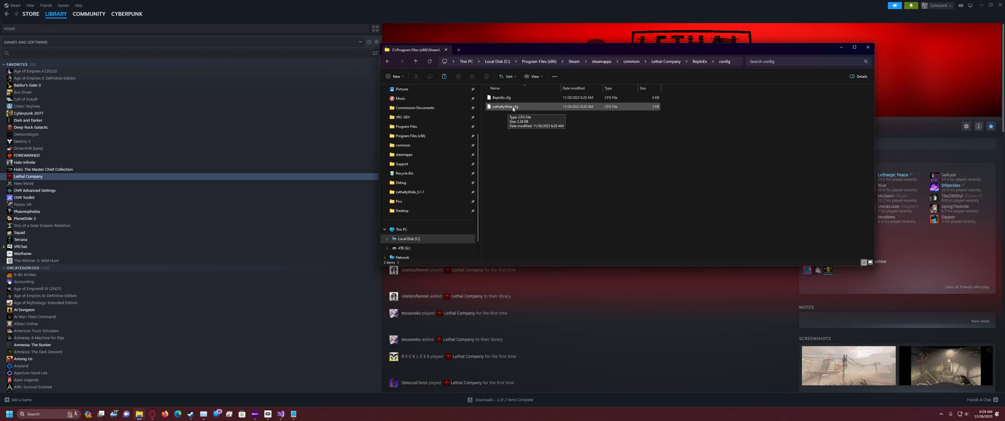
{"action": "double_click", "coordinate": [519, 108]}
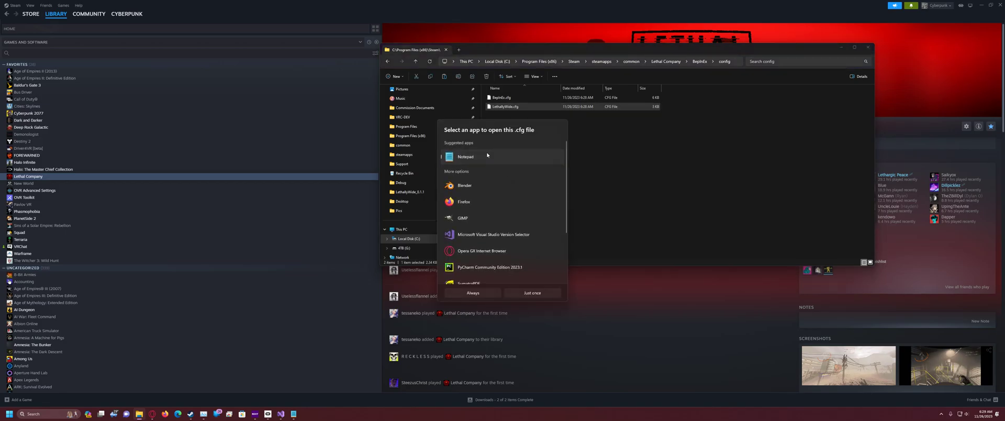
{"action": "left_click", "coordinate": [528, 295]}
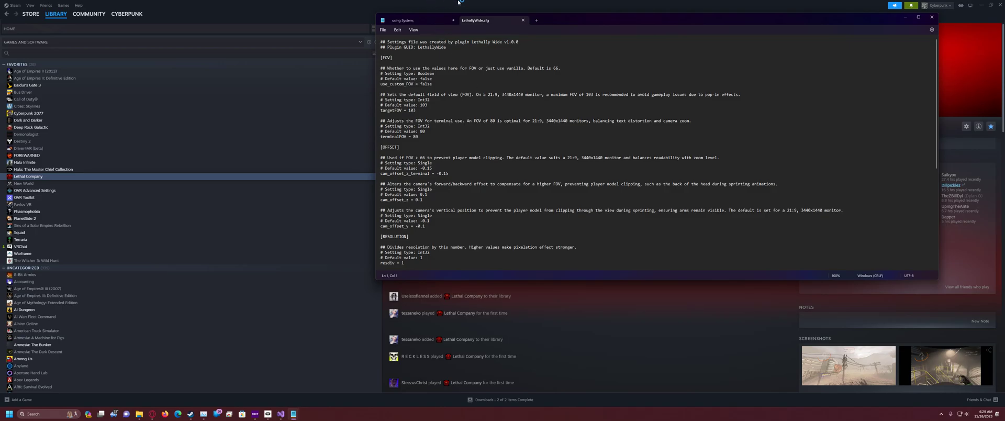
- Review the settings in LethallyWide.cfg and set use_custom_FOV to true in the FOV section
{"action": "scroll", "coordinate": [432, 66], "scroll_direction": "down", "scroll_amount": 10}
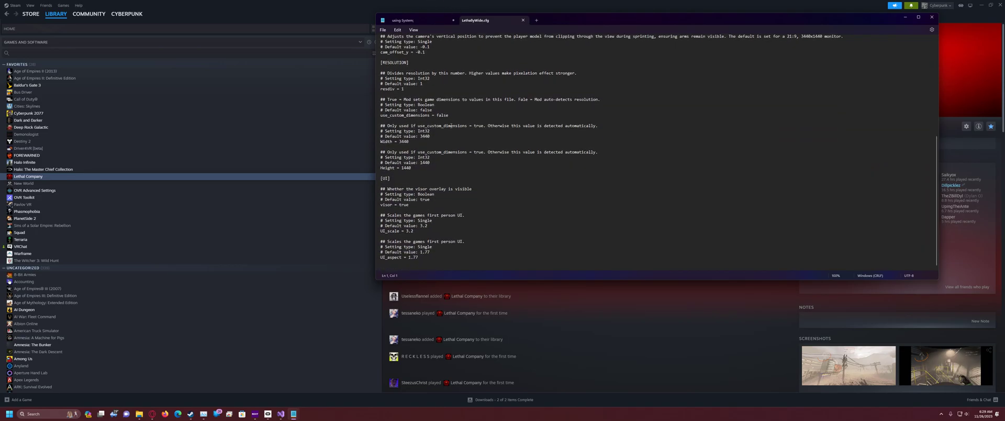
{"action": "scroll", "coordinate": [453, 137], "scroll_direction": "up", "scroll_amount": 10}
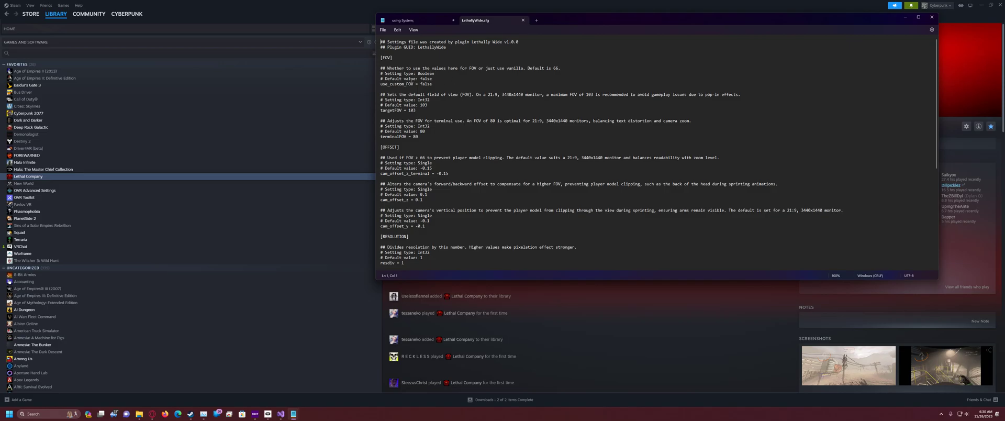
{"action": "left_click_drag", "start_coordinate": [436, 140], "coordinate": [448, 68]}
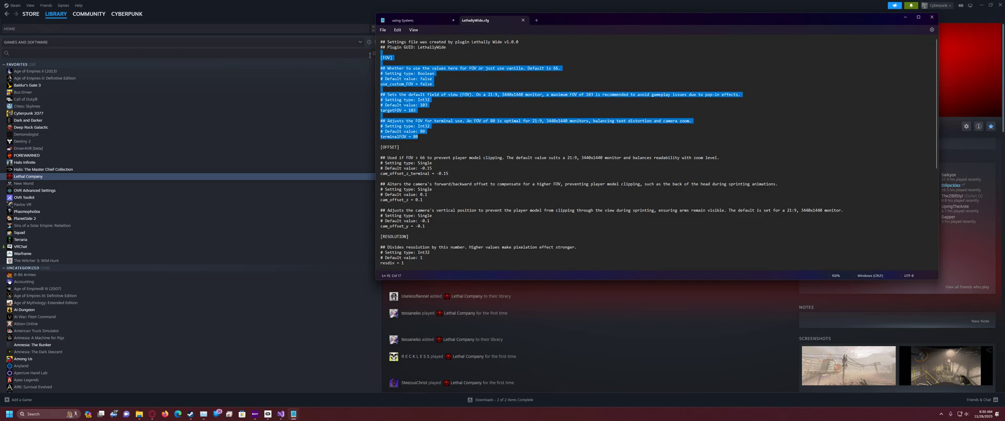
{"action": "left_click", "coordinate": [451, 98]}
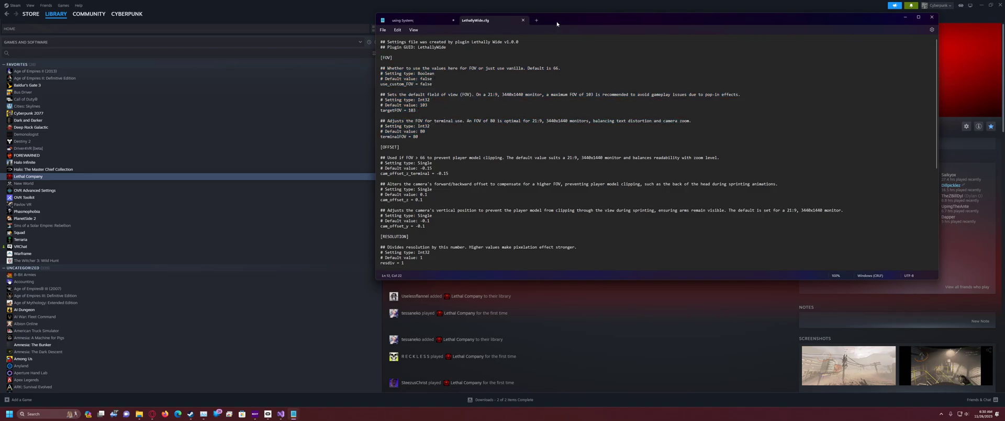
{"action": "left_click_drag", "start_coordinate": [557, 23], "coordinate": [493, 68]}
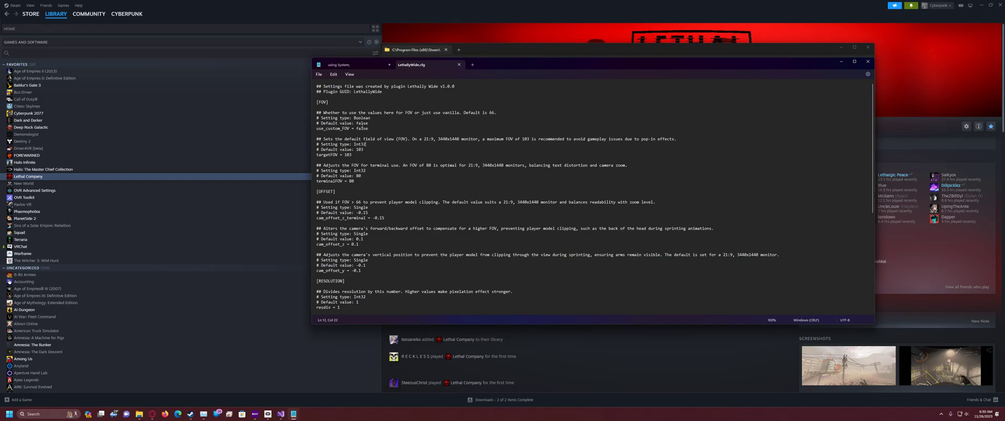
{"action": "double_click", "coordinate": [360, 128]}
{"action": "type", "text": "tru"}
{"action": "left_click", "coordinate": [356, 129]}
- Examine the targetFOV, terminalFOV and camera offset settings in LethallyWide.cfg
{"action": "left_click_drag", "start_coordinate": [343, 155], "coordinate": [382, 157]}
{"action": "left_click", "coordinate": [382, 157]}
{"action": "scroll", "coordinate": [354, 173], "scroll_direction": "down", "scroll_amount": 3}
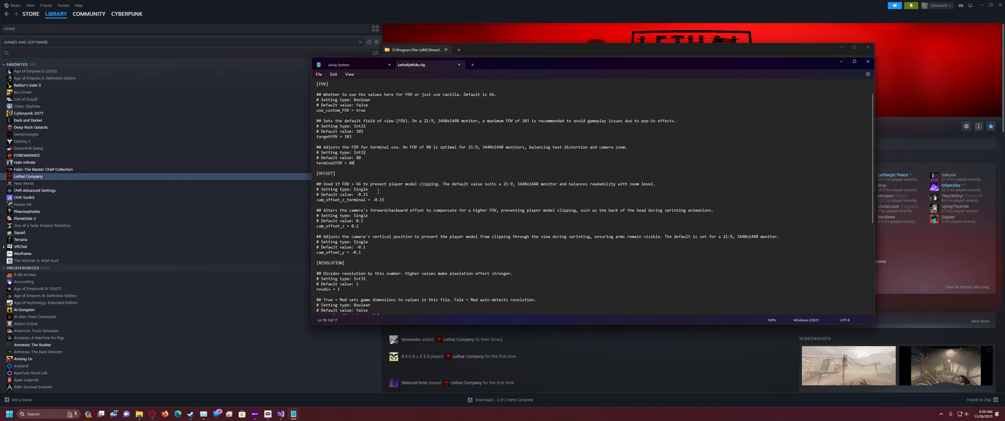
{"action": "scroll", "coordinate": [341, 187], "scroll_direction": "up", "scroll_amount": 2}
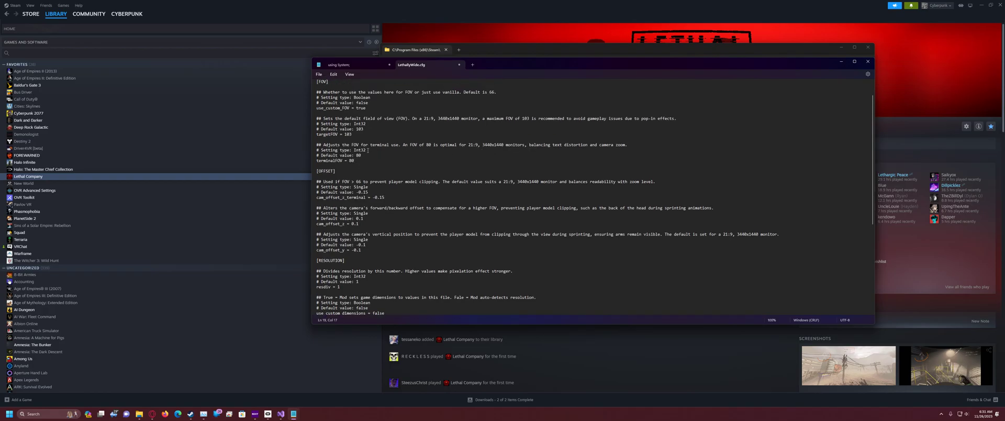
- Examine the cam_offset_z_terminal, cam_offset_z and cam_offset_y settings in the OFFSET section of LethallyWide.cfg
{"action": "double_click", "coordinate": [350, 134]}
{"action": "scroll", "coordinate": [356, 157], "scroll_direction": "down", "scroll_amount": 1}
{"action": "left_click", "coordinate": [372, 171]}
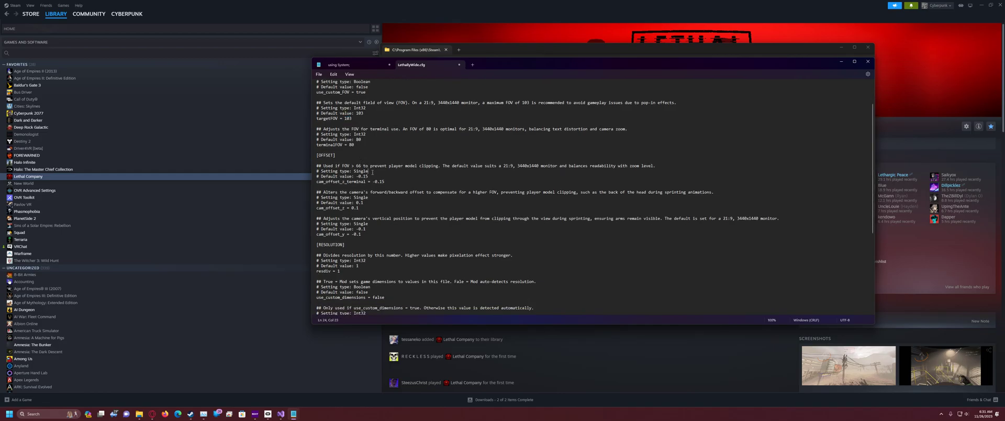
{"action": "scroll", "coordinate": [367, 135], "scroll_direction": "down", "scroll_amount": 1}
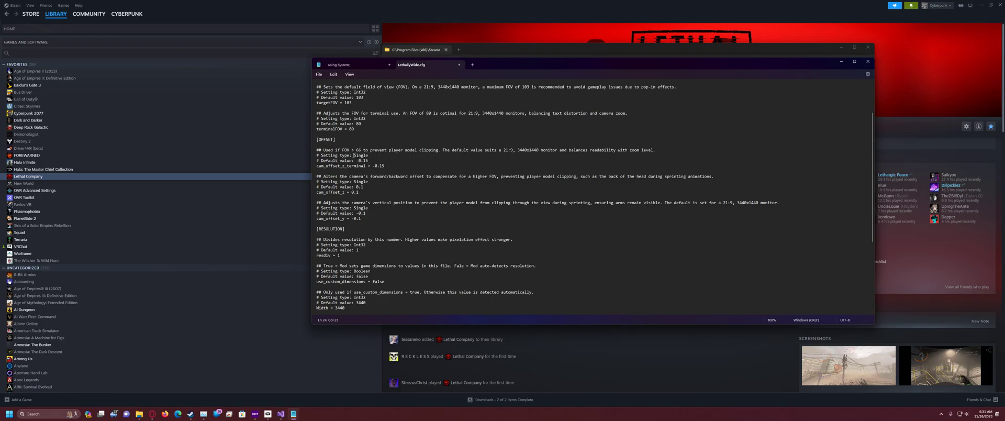
{"action": "left_click_drag", "start_coordinate": [367, 220], "coordinate": [313, 138]}
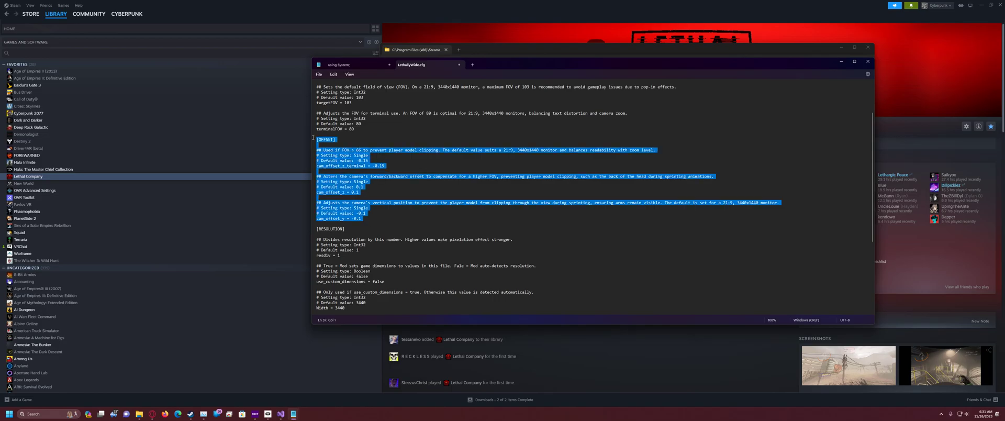
{"action": "left_click", "coordinate": [357, 166]}
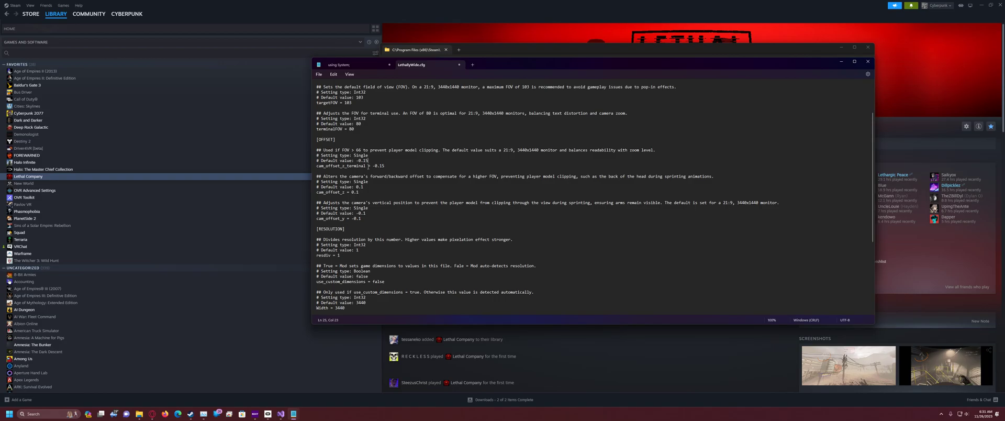
{"action": "mouse_move", "coordinate": [369, 192]}
{"action": "left_mouse_down"}
{"action": "mouse_move", "coordinate": [362, 218]}
{"action": "mouse_move", "coordinate": [366, 192]}
{"action": "left_mouse_up"}
{"action": "left_click_drag", "start_coordinate": [377, 215], "coordinate": [366, 192]}
{"action": "left_click", "coordinate": [396, 190]}
{"action": "left_click_drag", "start_coordinate": [314, 168], "coordinate": [385, 166]}
{"action": "left_click", "coordinate": [393, 163]}
- Set resdiv to 4 in the RESOLUTION section of LethallyWide.cfg
{"action": "scroll", "coordinate": [367, 217], "scroll_direction": "down", "scroll_amount": 6}
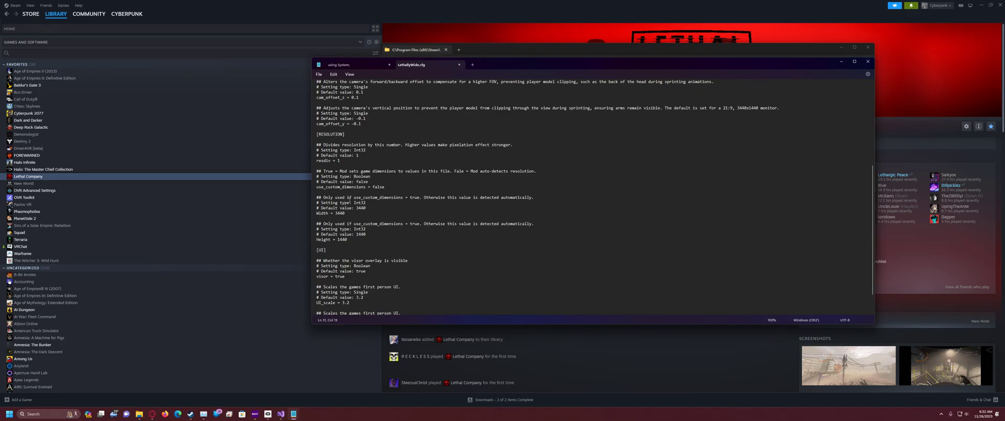
{"action": "mouse_move", "coordinate": [345, 159]}
{"action": "left_mouse_down"}
{"action": "mouse_move", "coordinate": [317, 154]}
{"action": "mouse_move", "coordinate": [316, 143]}
{"action": "mouse_move", "coordinate": [352, 162]}
{"action": "left_mouse_up"}
- Try setting use_custom_dimensions to true in the RESOLUTION section and restore it to false
{"action": "double_click", "coordinate": [378, 187]}
{"action": "type", "text": "tru"}
{"action": "double_click", "coordinate": [377, 187]}
{"action": "type", "text": "false"}
- Set visor to false in the UI section and save LethallyWide.cfg
{"action": "scroll", "coordinate": [385, 199], "scroll_direction": "down", "scroll_amount": 2}
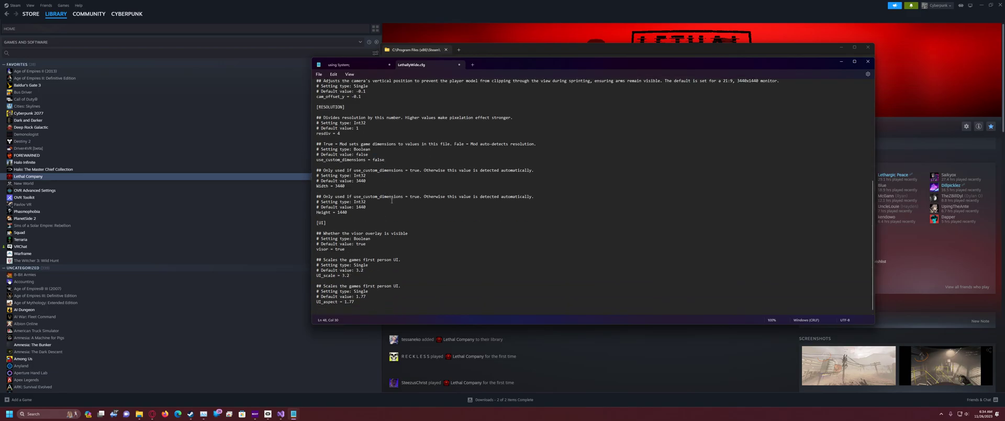
{"action": "left_click", "coordinate": [376, 250]}
{"action": "double_click", "coordinate": [342, 249]}
{"action": "left_click", "coordinate": [363, 278]}
{"action": "left_click_drag", "start_coordinate": [365, 302], "coordinate": [332, 227]}
{"action": "left_click", "coordinate": [361, 244]}
{"action": "left_click", "coordinate": [376, 260]}
{"action": "left_click", "coordinate": [370, 298]}
{"action": "left_click", "coordinate": [371, 272]}
{"action": "left_click_drag", "start_coordinate": [353, 250], "coordinate": [336, 250]}
{"action": "type", "text": "false"}
- Look over the edited settings in LethallyWide.cfg and minimize the File Explorer window showing the config folder
{"action": "scroll", "coordinate": [385, 199], "scroll_direction": "up", "scroll_amount": 10}
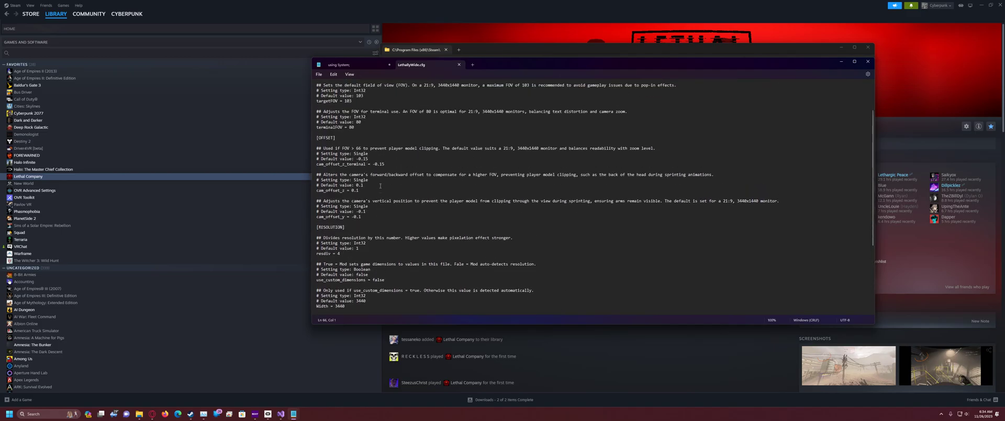
{"action": "scroll", "coordinate": [376, 150], "scroll_direction": "down", "scroll_amount": 11}
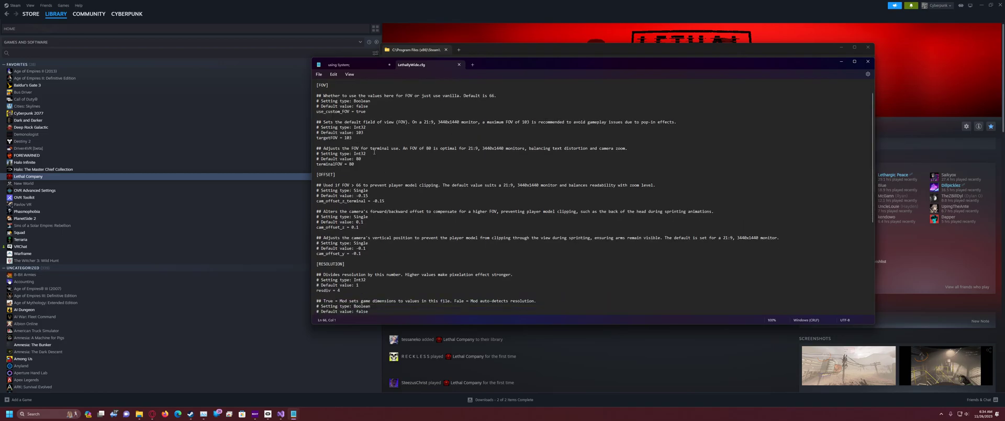
{"action": "left_click", "coordinate": [828, 53]}
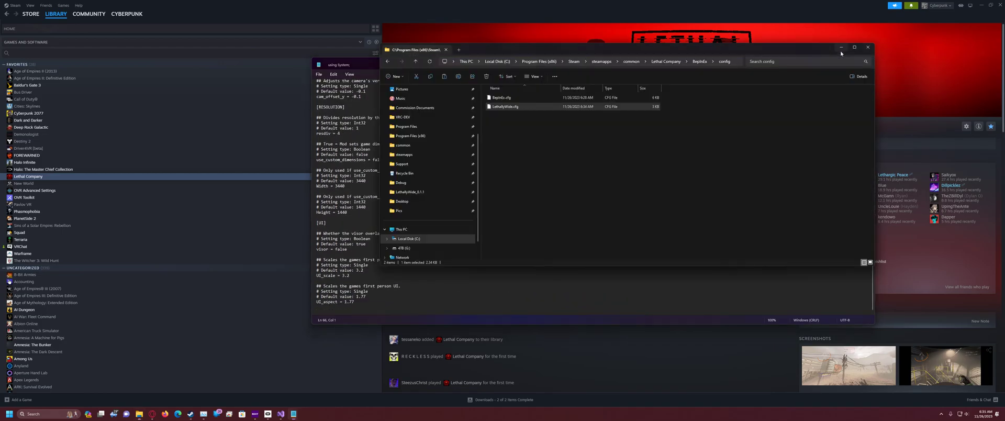
{"action": "left_click", "coordinate": [841, 47]}
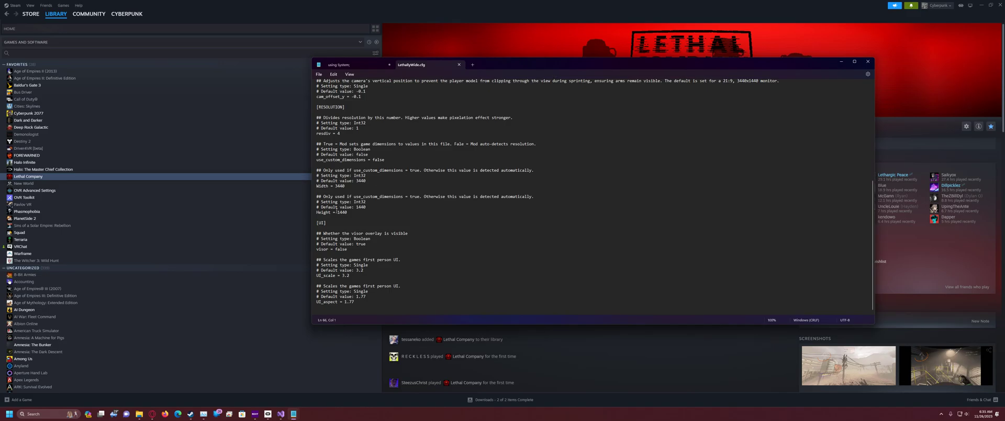
- Bring up the other Notepad window, close its ntbits.lethallywide.cfg tab and dismiss that window
{"action": "mouse_move", "coordinate": [294, 416]}
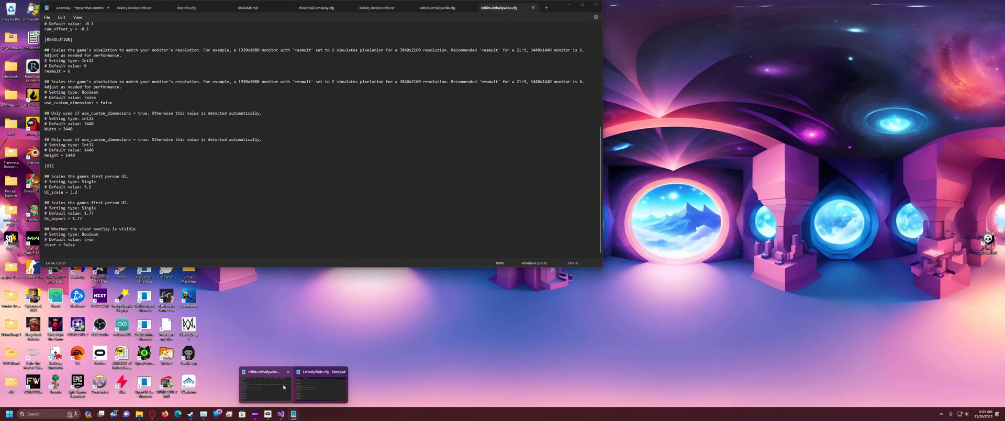
{"action": "mouse_move", "coordinate": [311, 385]}
{"action": "left_click", "coordinate": [285, 382]}
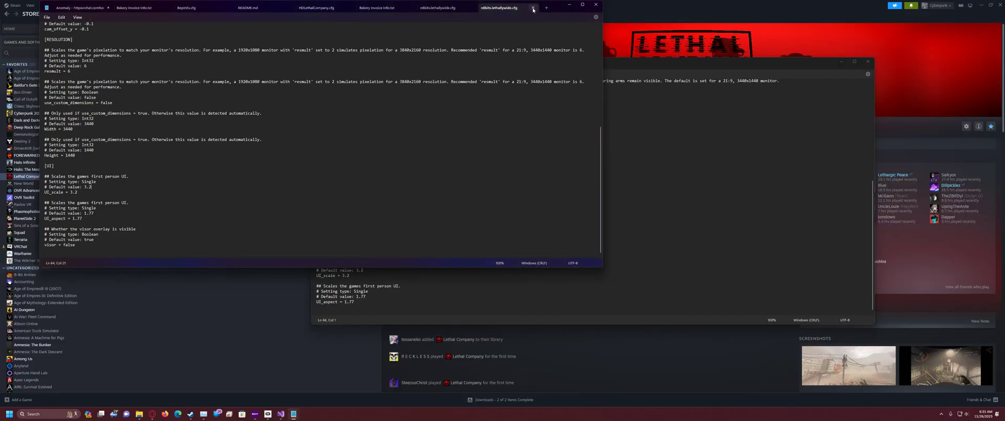
{"action": "left_click", "coordinate": [532, 8]}
{"action": "key", "text": "alt+F4"}
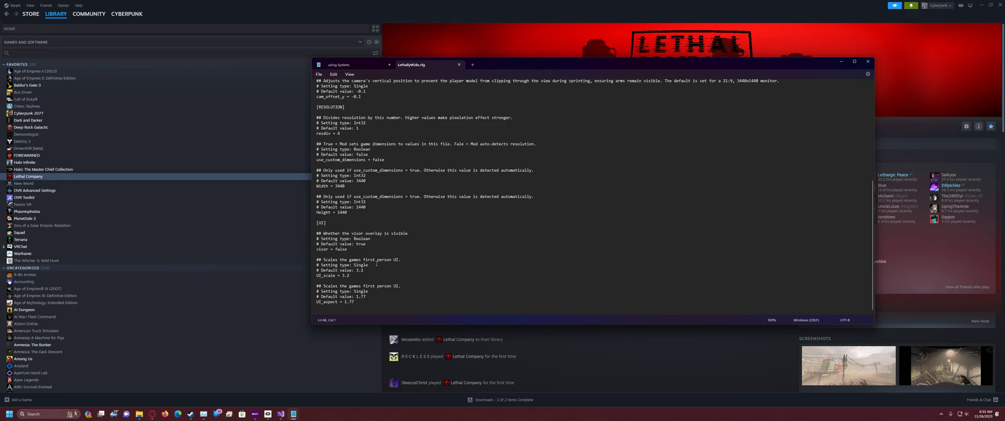
- Review the LethallyWide.cfg settings once more from the FOV section down and minimize its Notepad window
{"action": "scroll", "coordinate": [359, 257], "scroll_direction": "up", "scroll_amount": 6}
{"action": "left_click", "coordinate": [362, 254]}
{"action": "scroll", "coordinate": [367, 246], "scroll_direction": "up", "scroll_amount": 5}
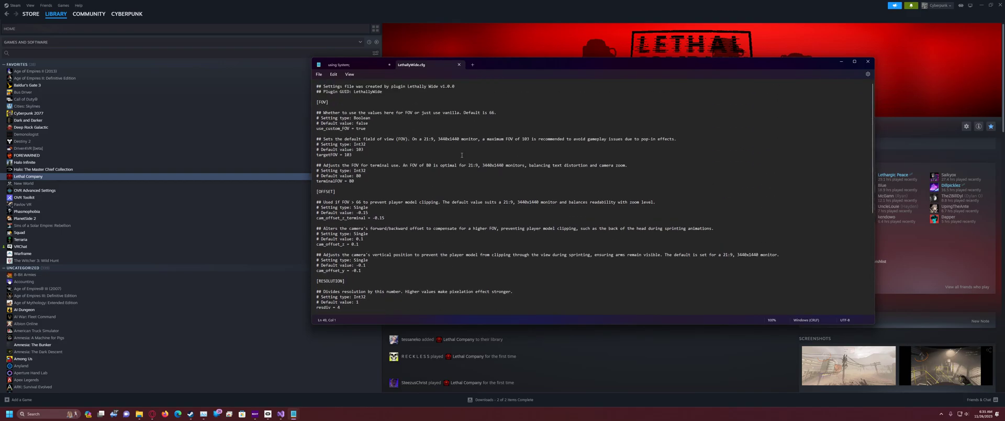
{"action": "scroll", "coordinate": [462, 155], "scroll_direction": "down", "scroll_amount": 3}
{"action": "left_click", "coordinate": [841, 61]}
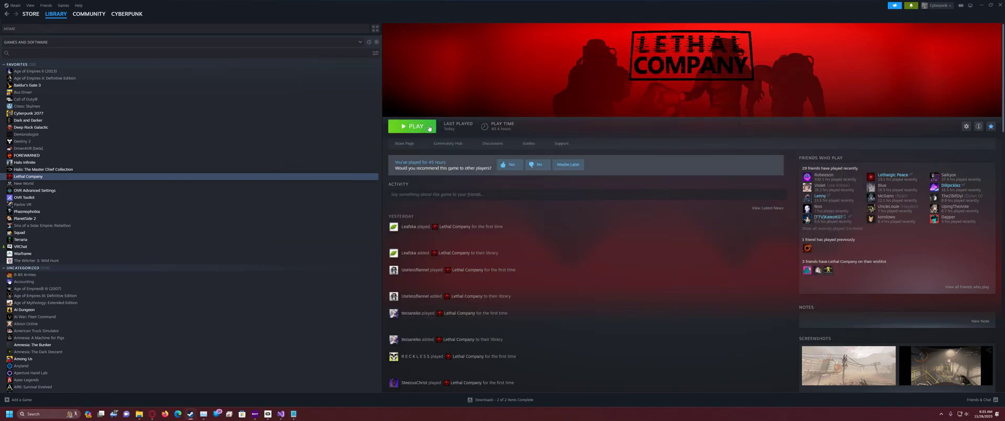
- Launch Lethal Company from the Steam library, switch to the game and choose the Online launch mode
{"action": "left_click", "coordinate": [429, 127]}
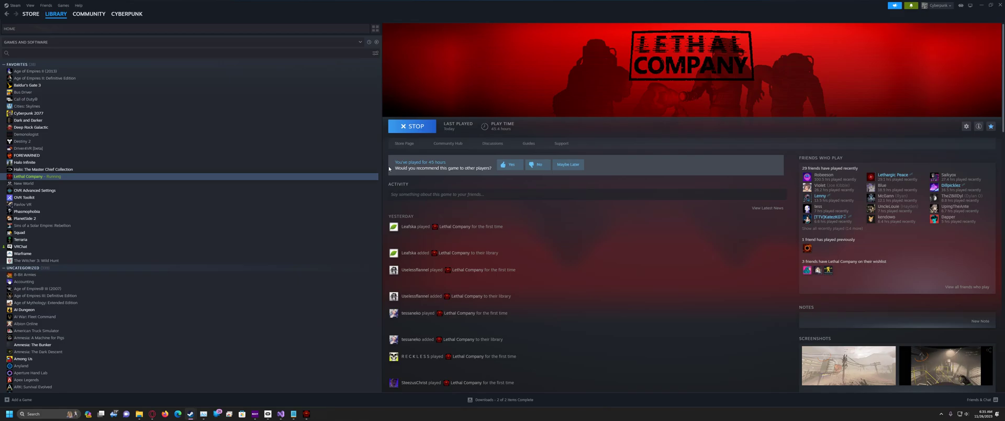
{"action": "left_click", "coordinate": [306, 413]}
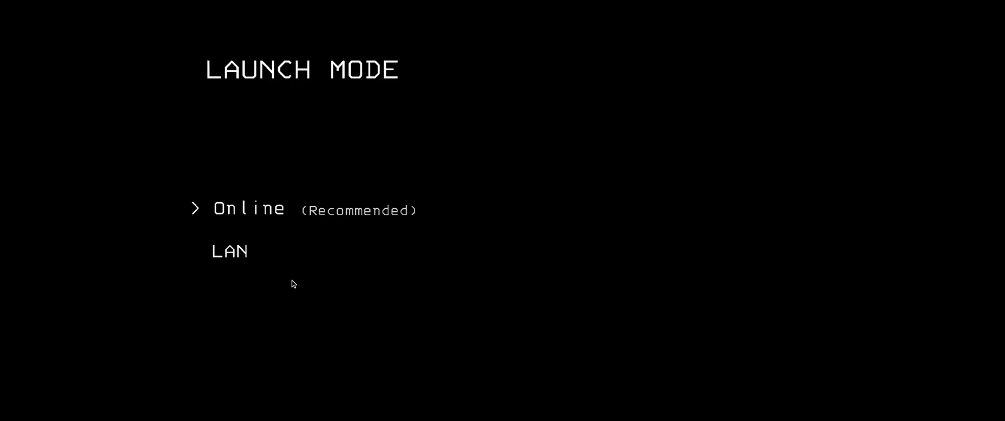
{"action": "left_click", "coordinate": [287, 206]}
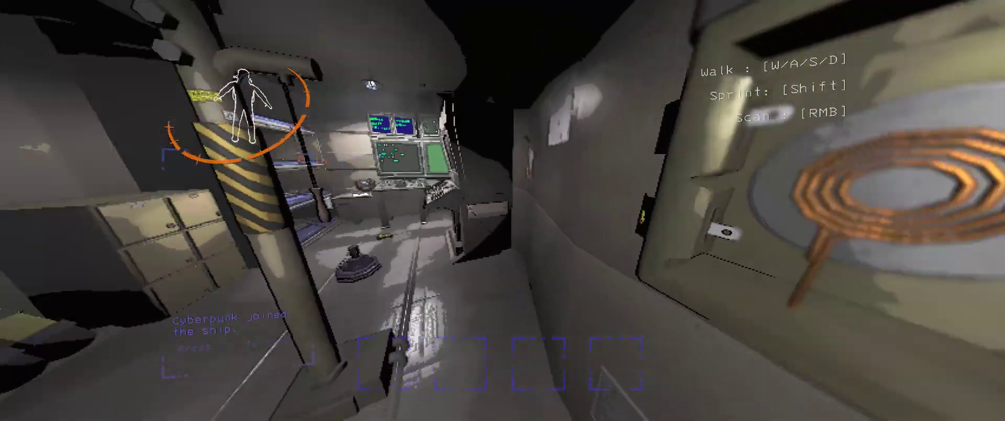
{"action": "key", "text": "w"}
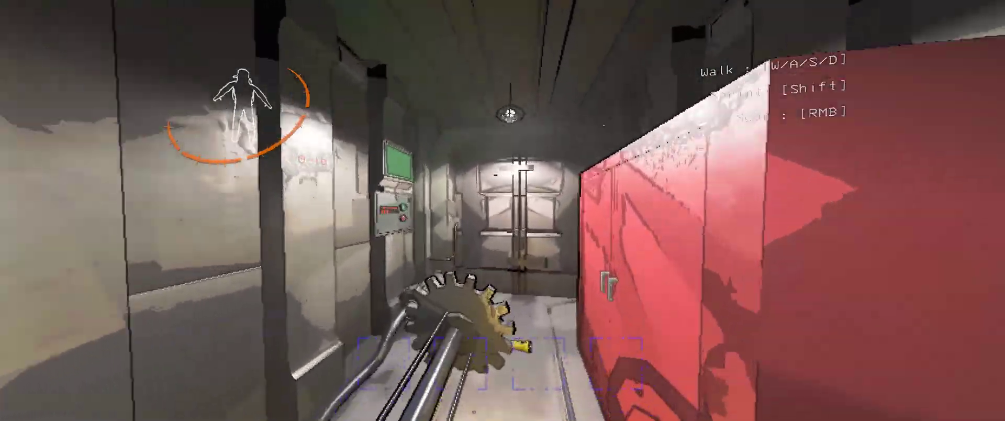
{"action": "key", "text": "w"}
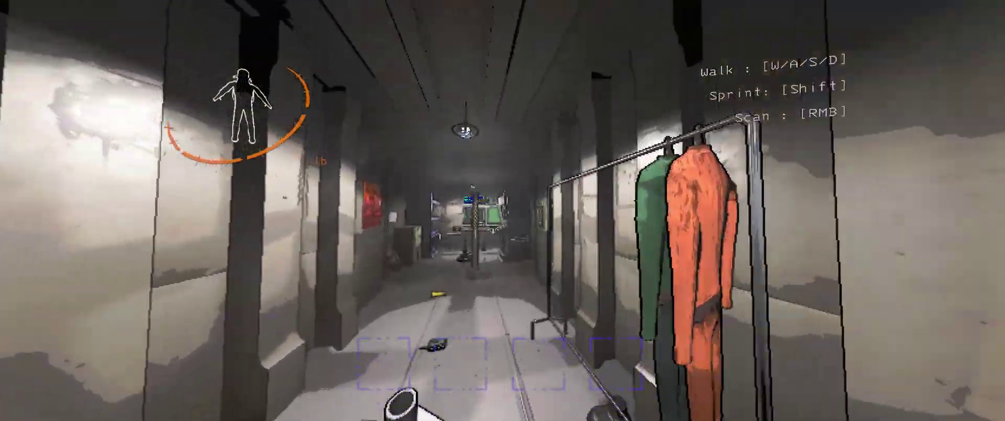
{"action": "key", "text": "w"}
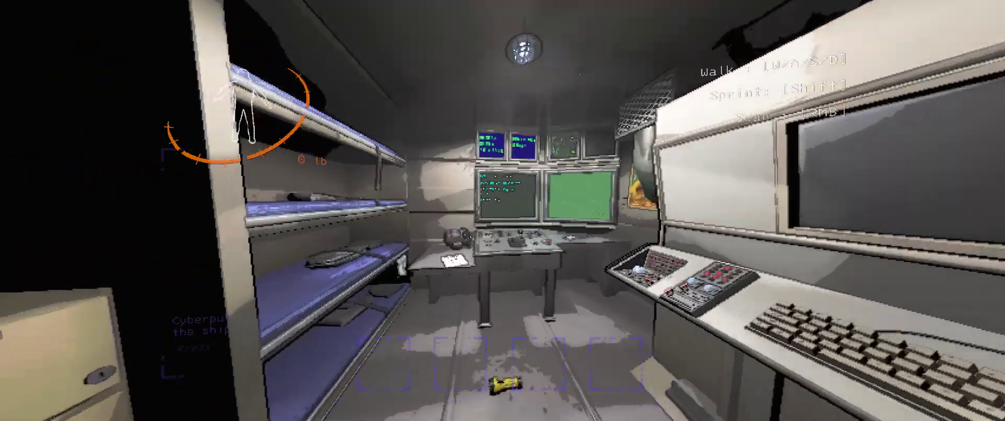
{"action": "key", "text": "w"}
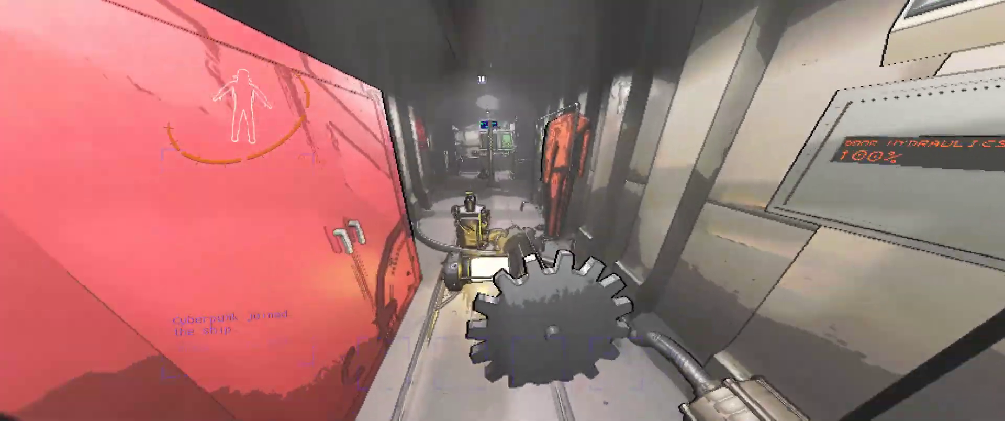
{"action": "right_click", "coordinate": [503, 211]}
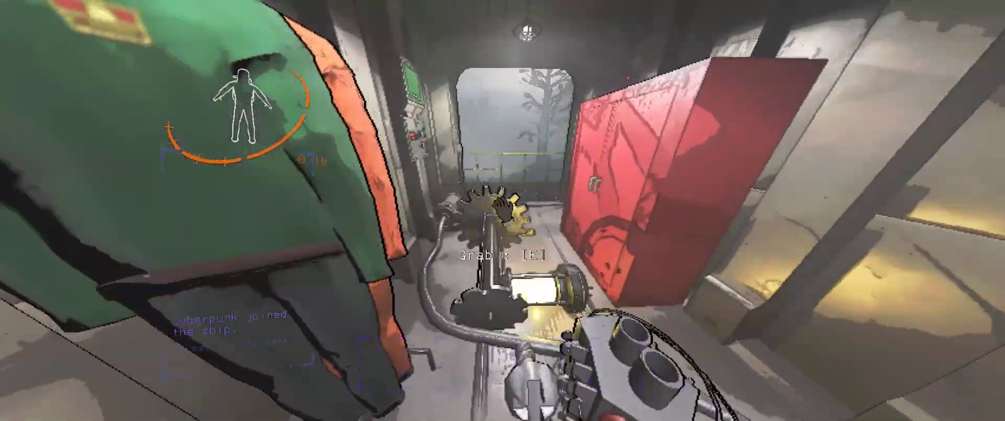
{"action": "key", "text": "w"}
{"action": "key", "text": "space"}
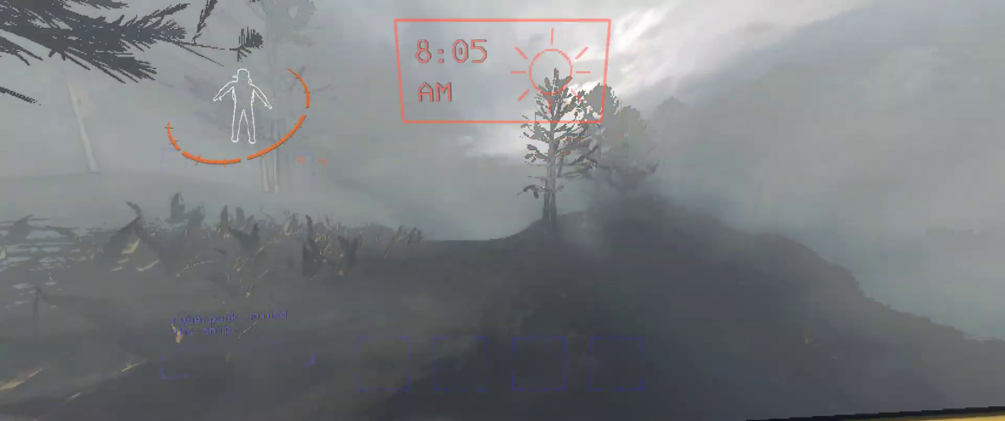